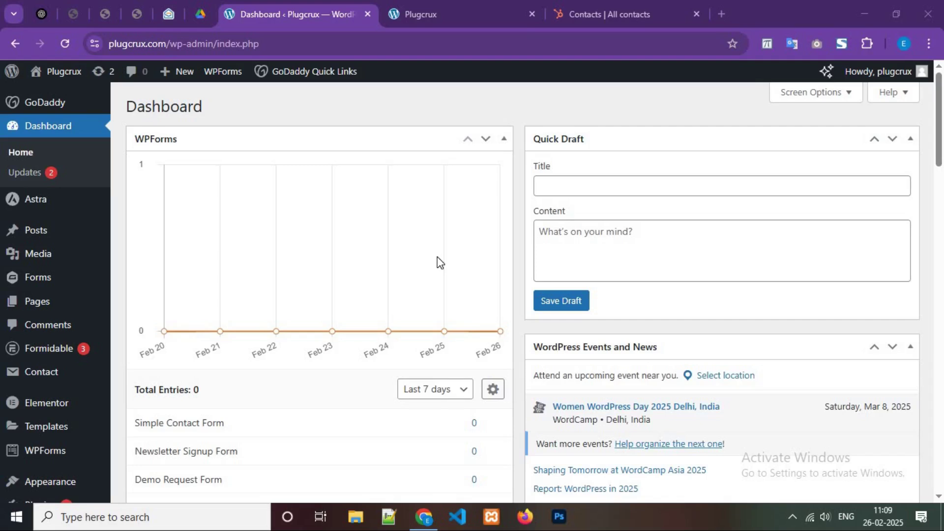
Step: Search the plugin directory for 'integratio' from the Add New Plugin page
scroll(45, 376, "down", 2)
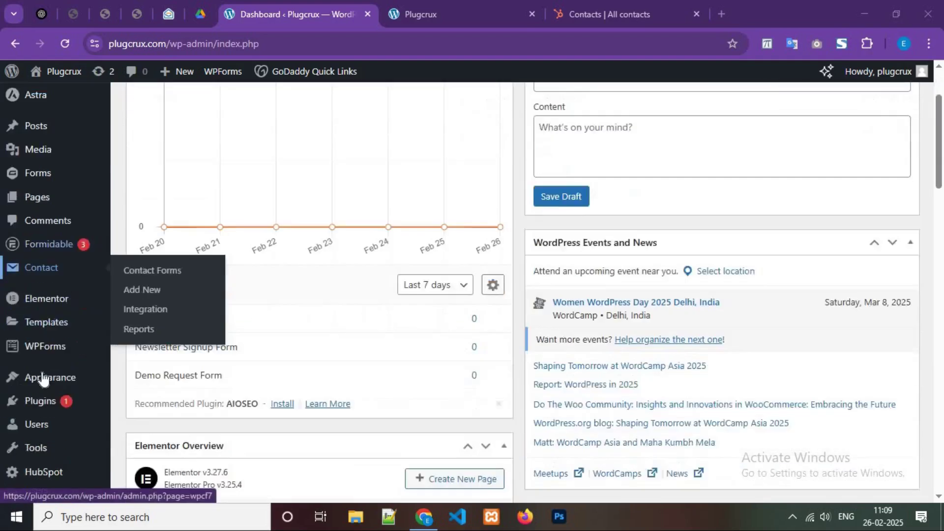
scroll(44, 378, "down", 1)
mouse_move(40, 367)
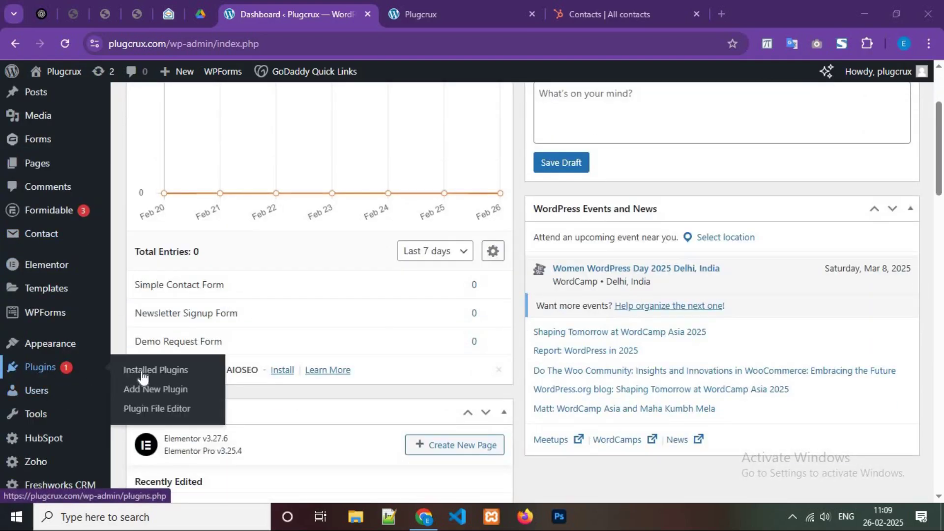
left_click(165, 393)
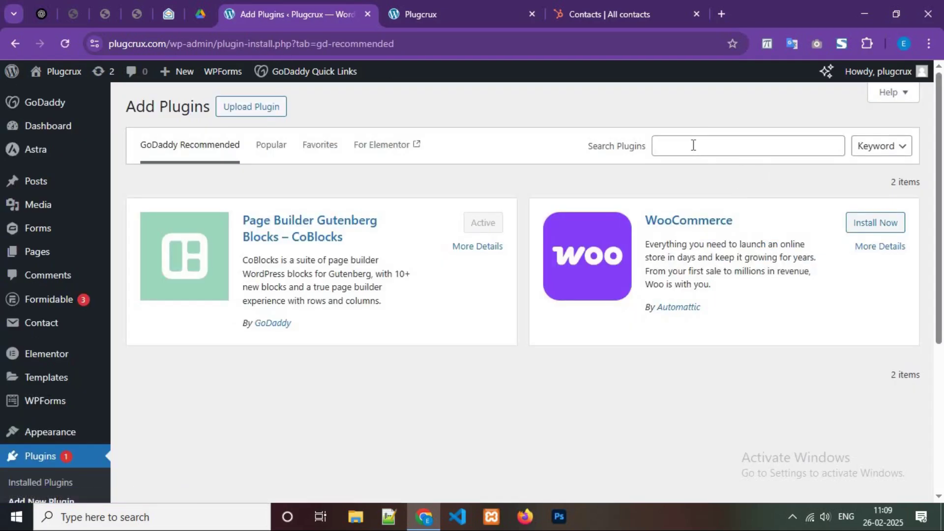
left_click(693, 145)
type("integ")
type("ratio")
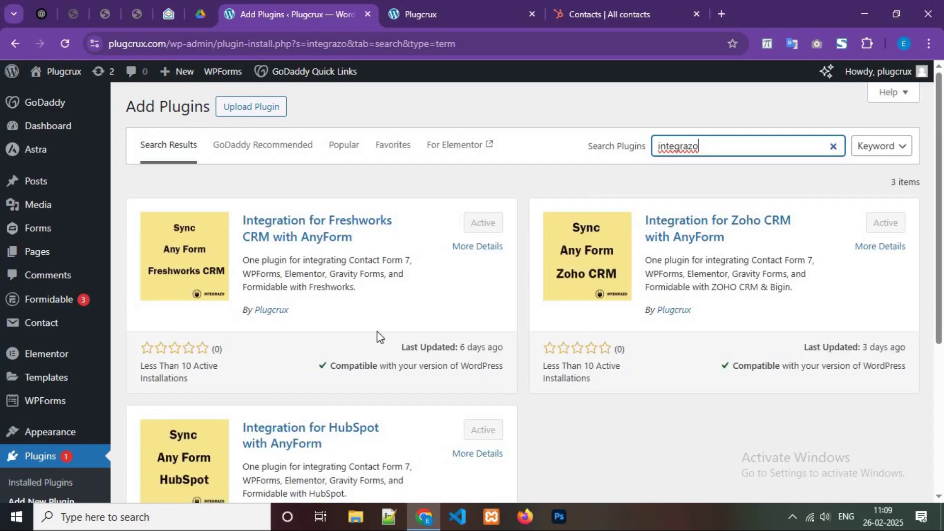
Step: Locate the active Integration for HubSpot with AnyForm plugin and open its HubSpot settings page
scroll(352, 350, "down", 4)
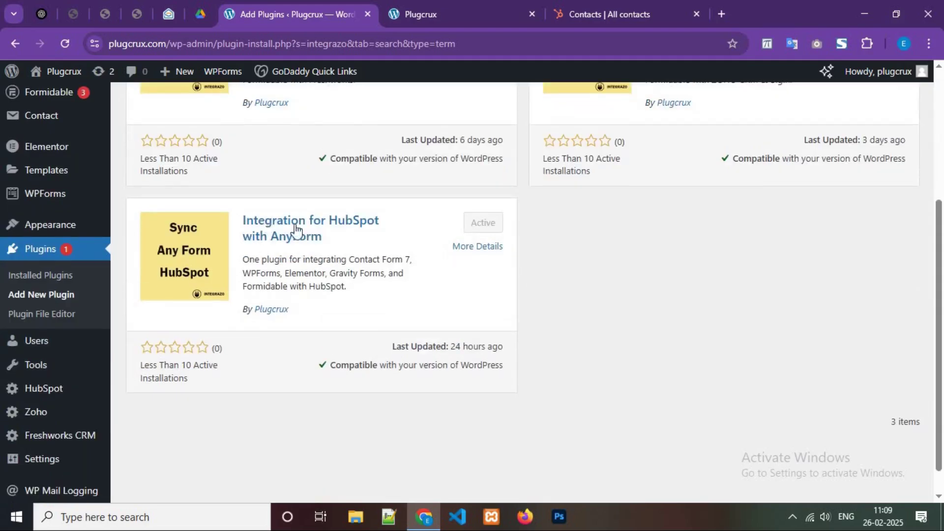
left_click_drag(322, 237, 241, 220)
left_click_drag(320, 325, 256, 310)
left_click(431, 278)
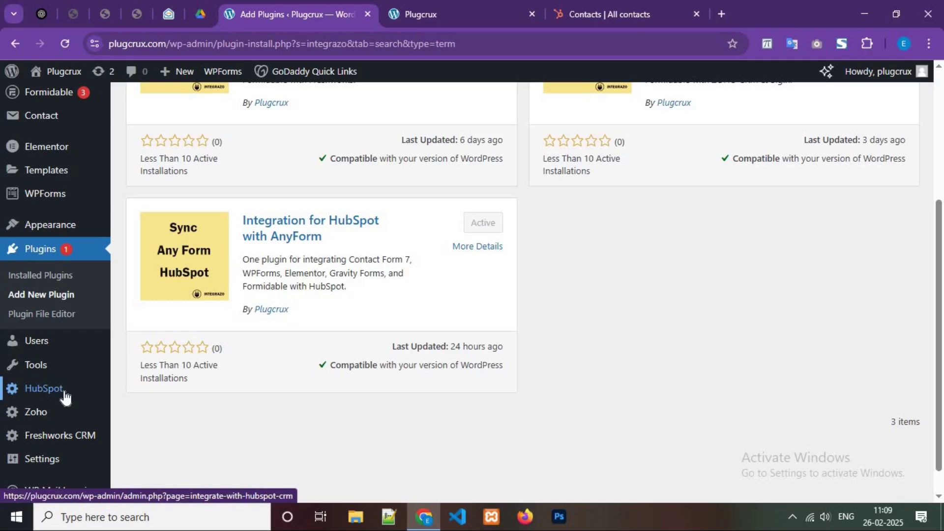
left_click(281, 309)
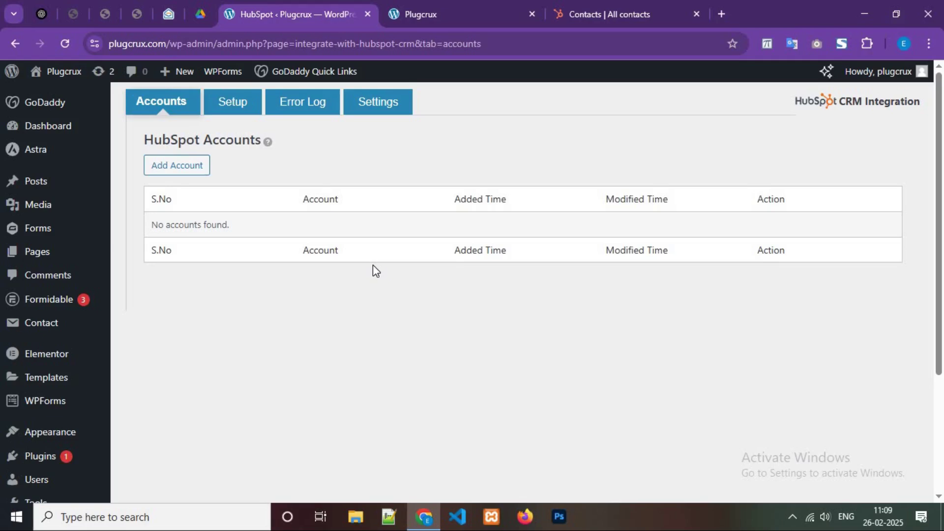
Step: Add a HubSpot account named 'Account One' and send it for authentication
left_click(180, 172)
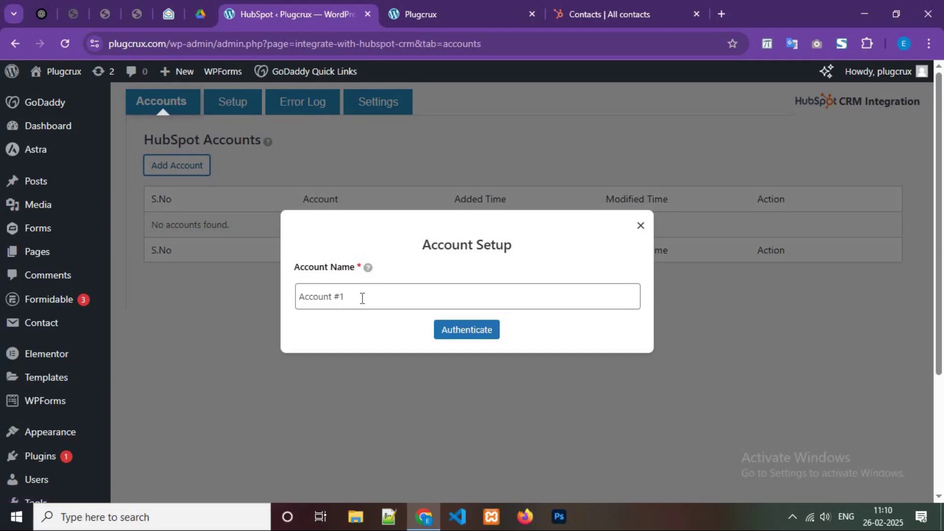
left_click(361, 298)
key("ctrl+a")
type("Account One")
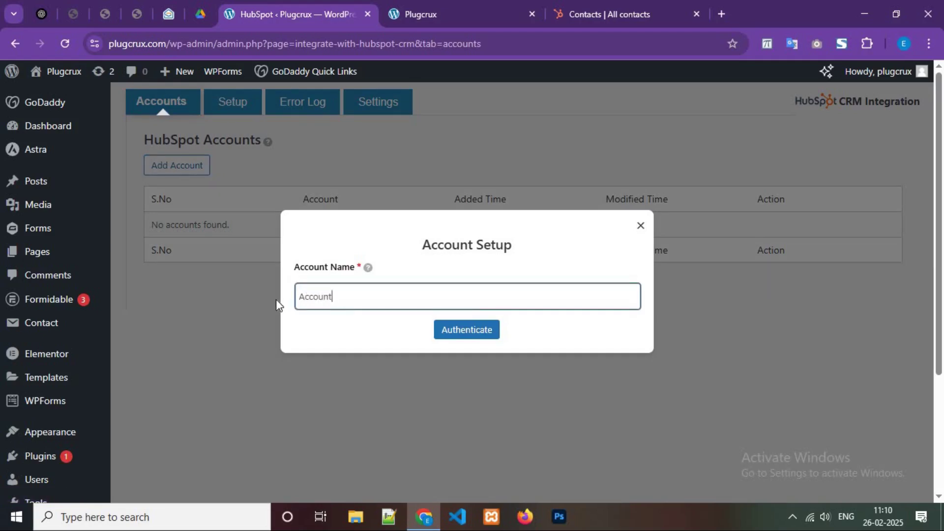
left_click(457, 333)
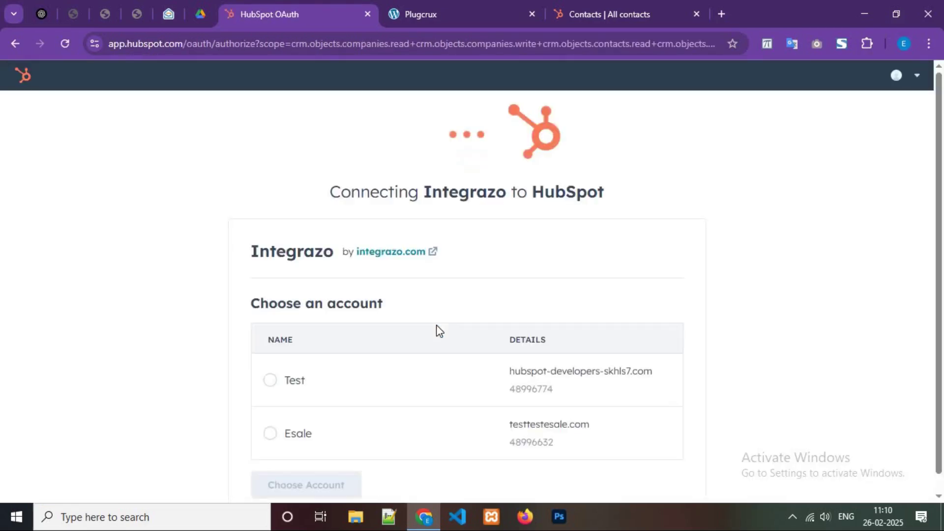
Step: Choose the Esale HubSpot account and approve Integrazo's access to it
scroll(304, 420, "down", 1)
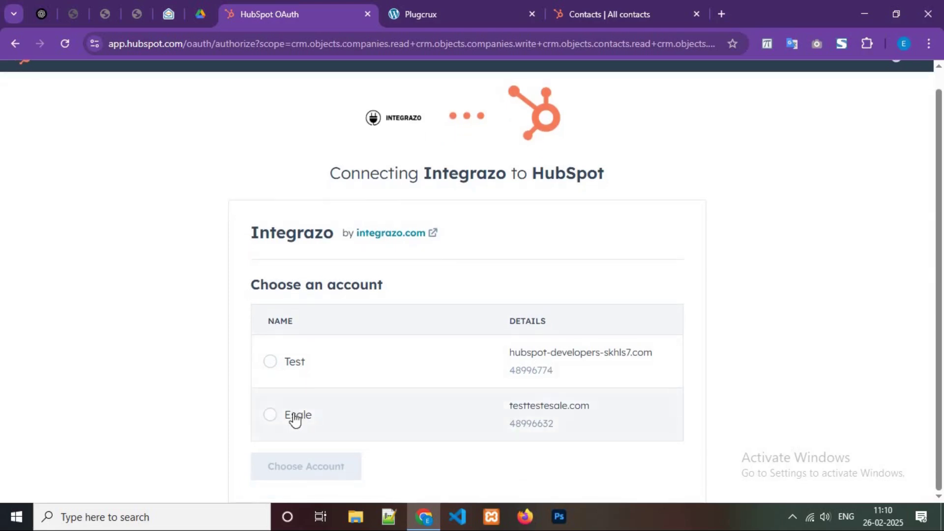
left_click(329, 416)
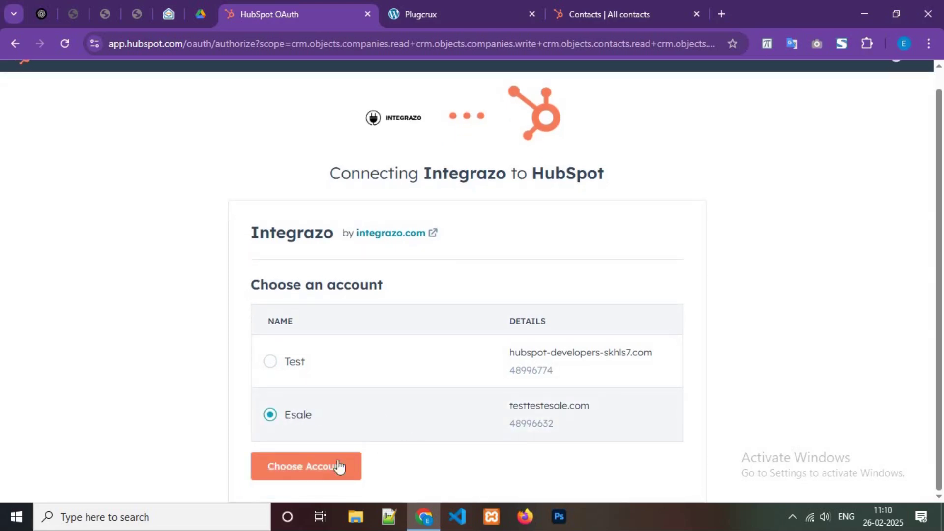
left_click(299, 466)
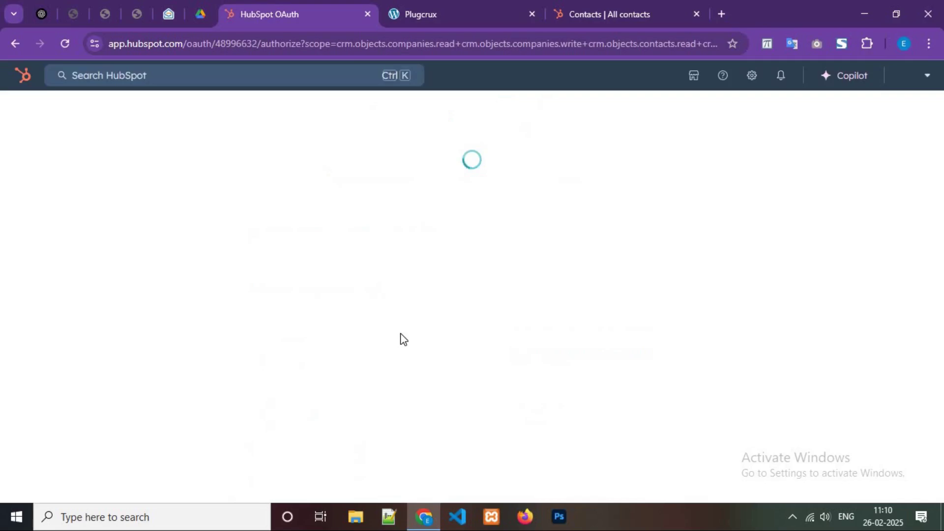
left_click(299, 449)
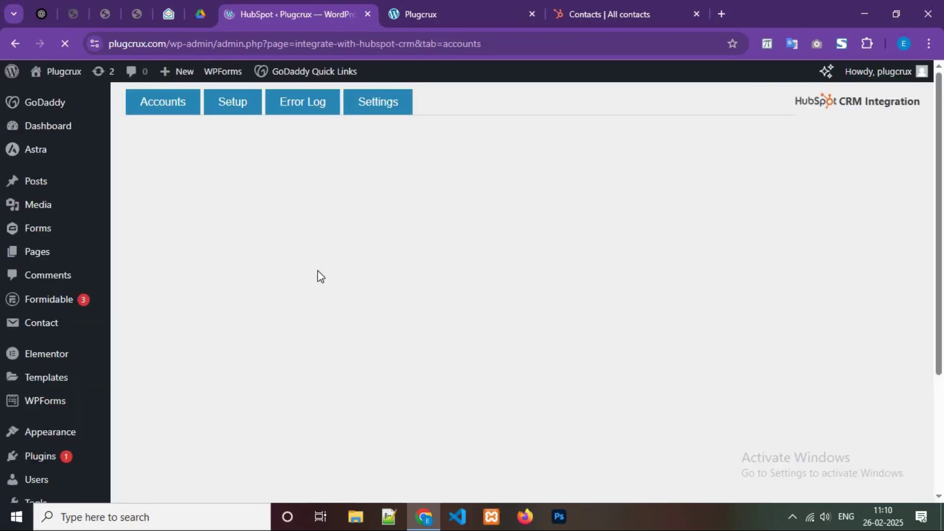
Step: Verify Account One in the Accounts table, then view the empty Setup integration list
left_click_drag(308, 266, 355, 263)
left_click(610, 345)
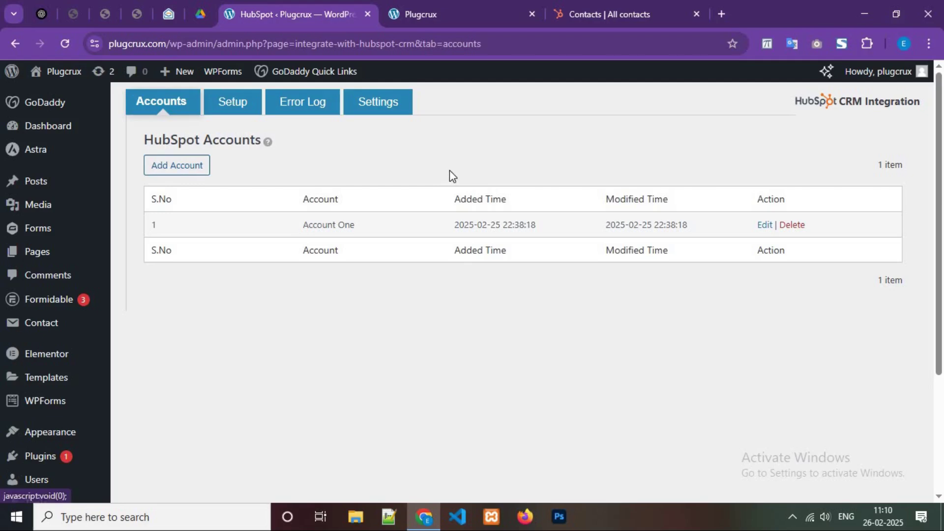
left_click(240, 108)
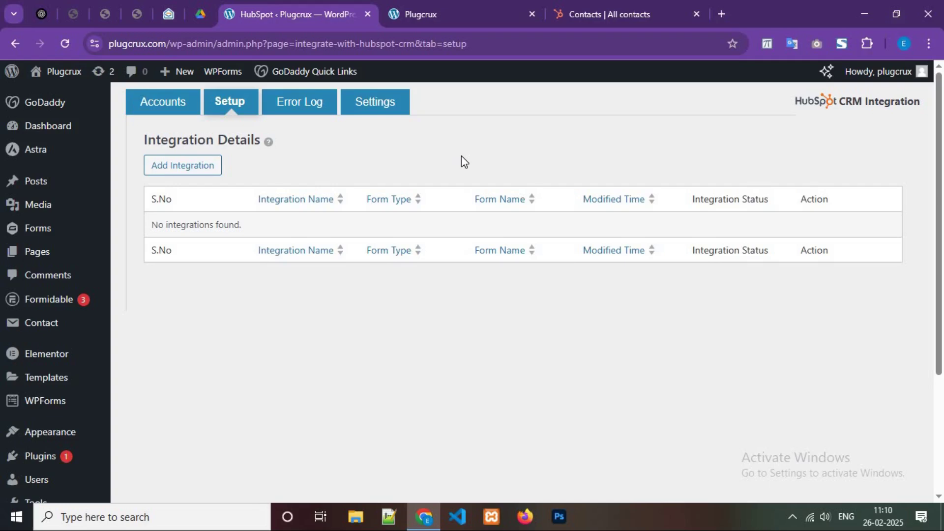
Step: Draft an integration from Contact Form 7's Contact Form to Account One's HubSpot Contacts, then view the site form
left_click(200, 167)
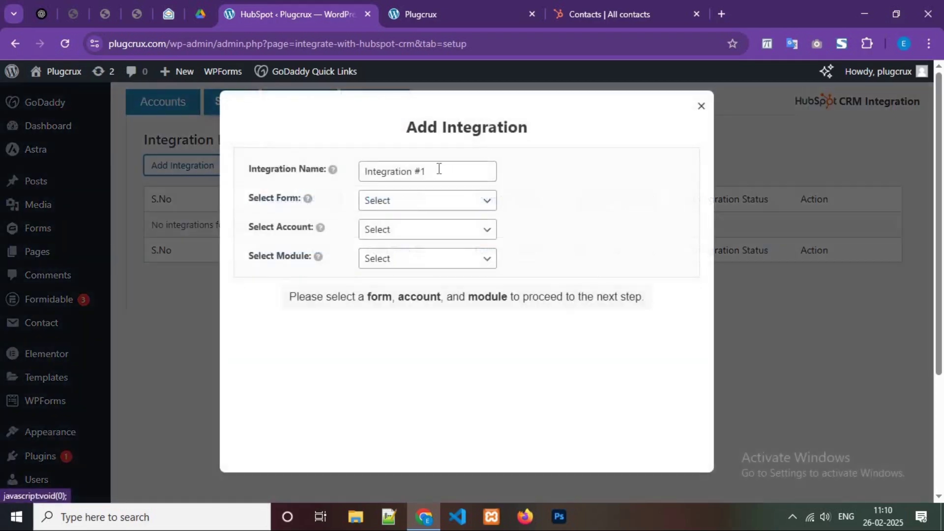
left_click(451, 168)
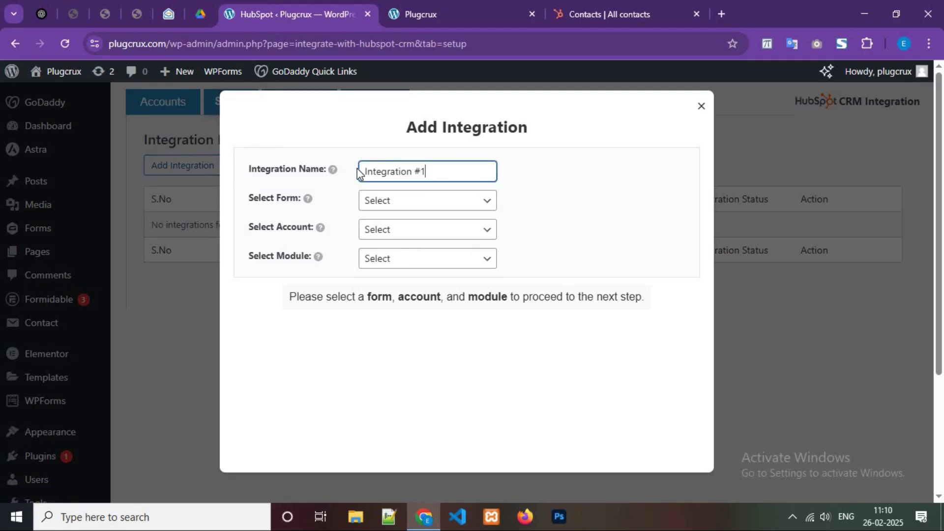
left_click(413, 201)
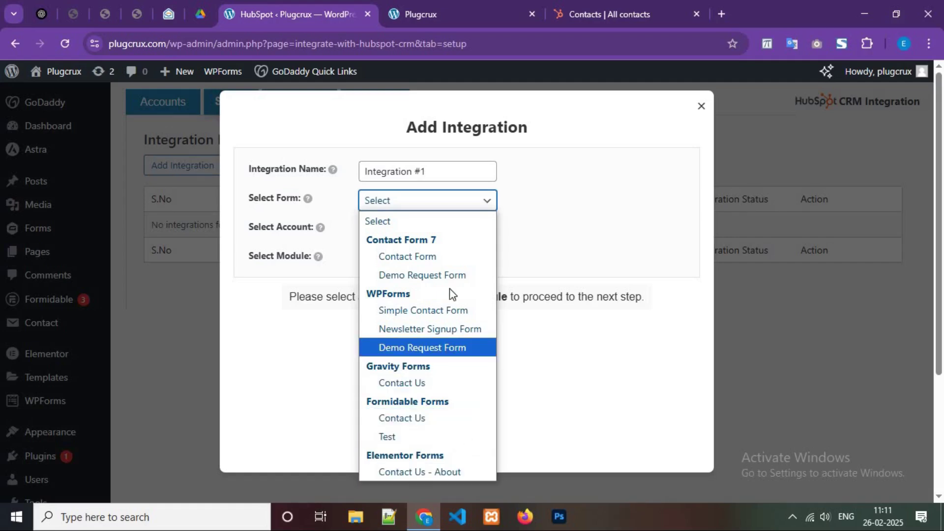
left_click(444, 257)
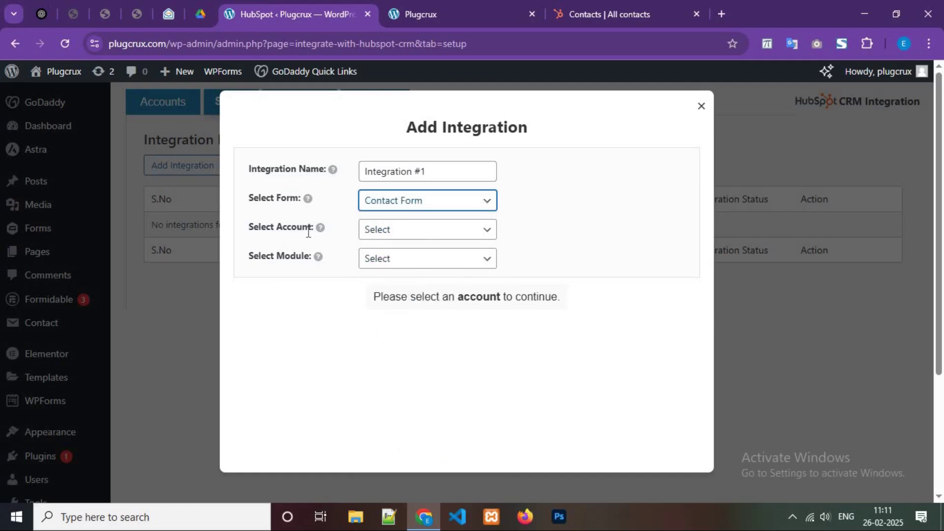
left_click(388, 234)
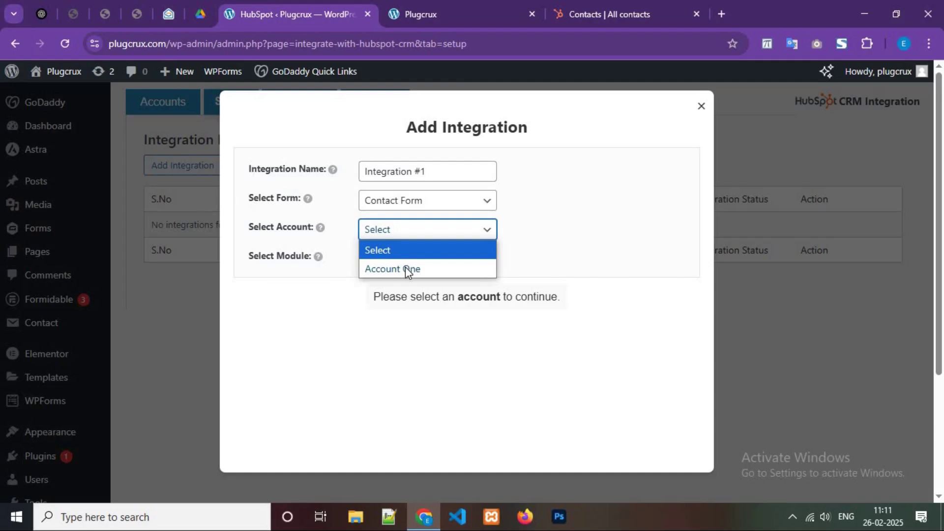
left_click(406, 270)
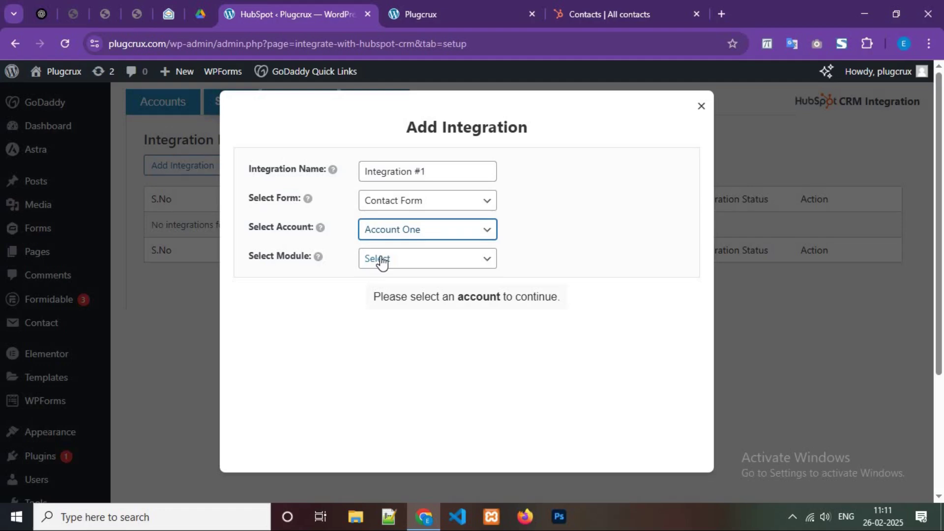
left_click(382, 262)
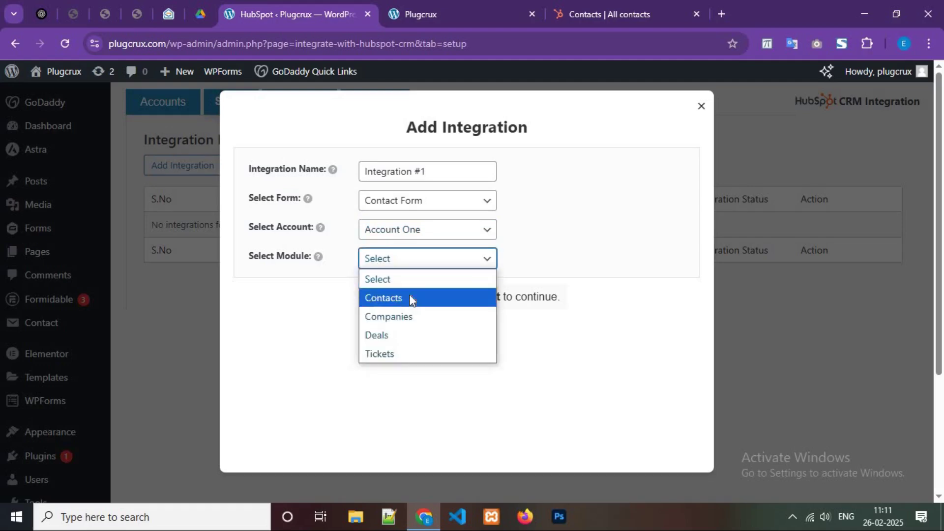
key("Return")
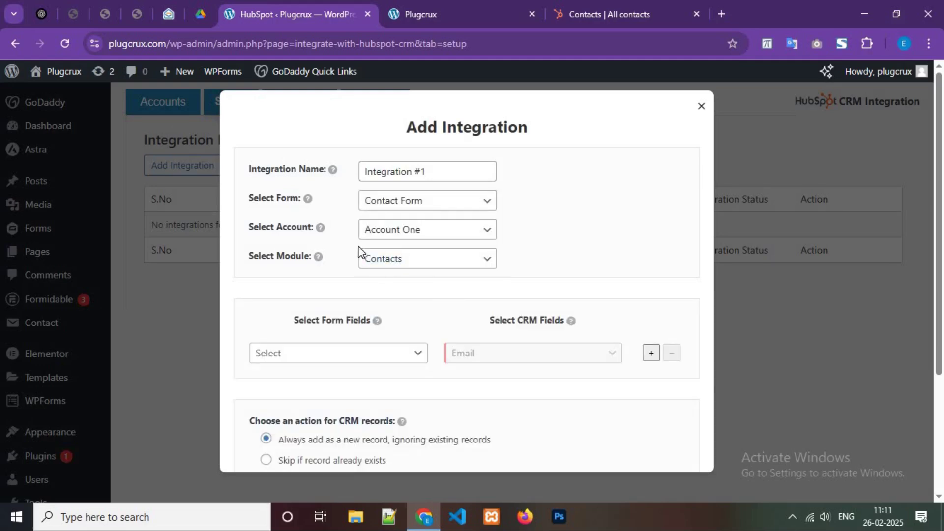
key("ctrl+Tab")
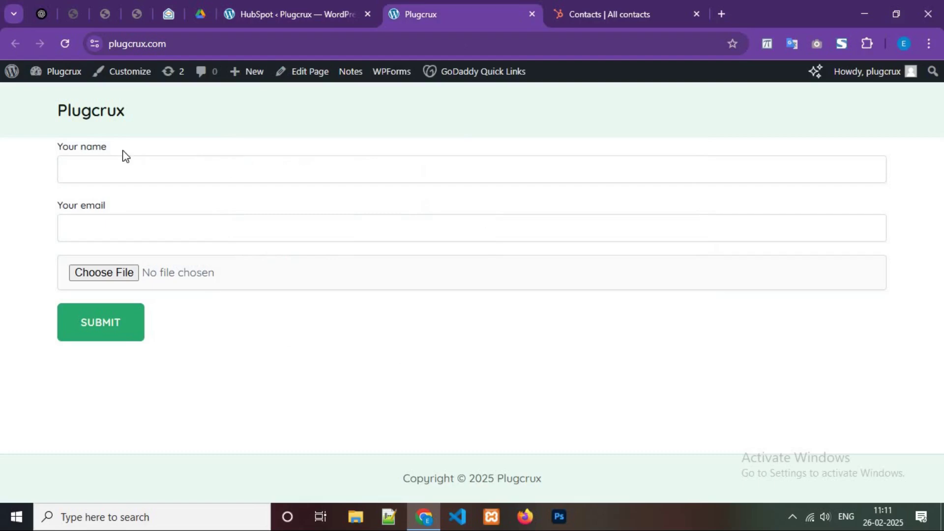
Step: Review the form's Your name and Your email fields, then return to the integration's field mapping
left_click_drag(58, 148, 105, 148)
left_click_drag(58, 206, 105, 206)
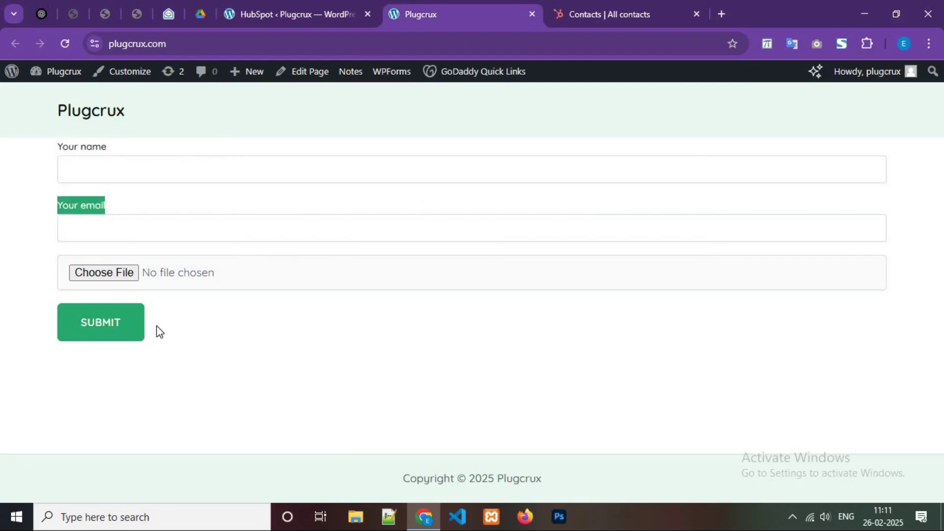
left_click(196, 335)
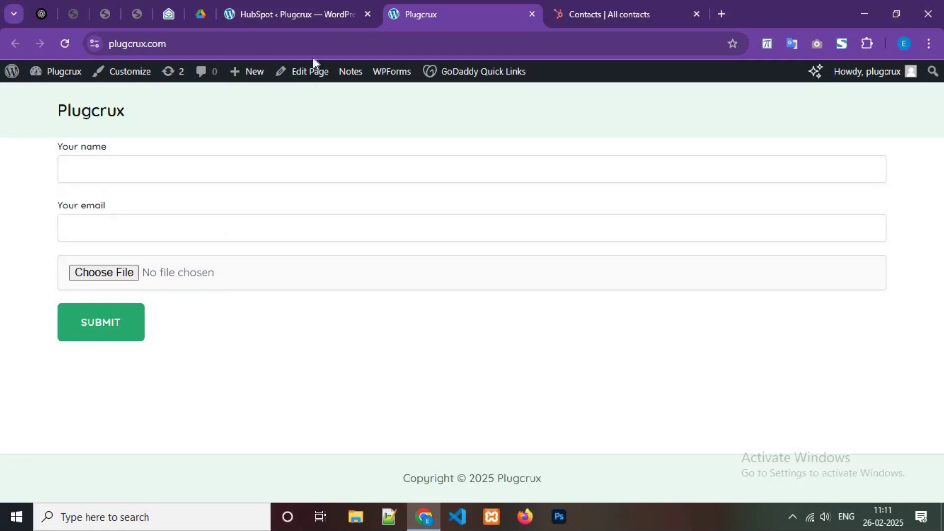
left_click(310, 5)
scroll(310, 298, "down", 2)
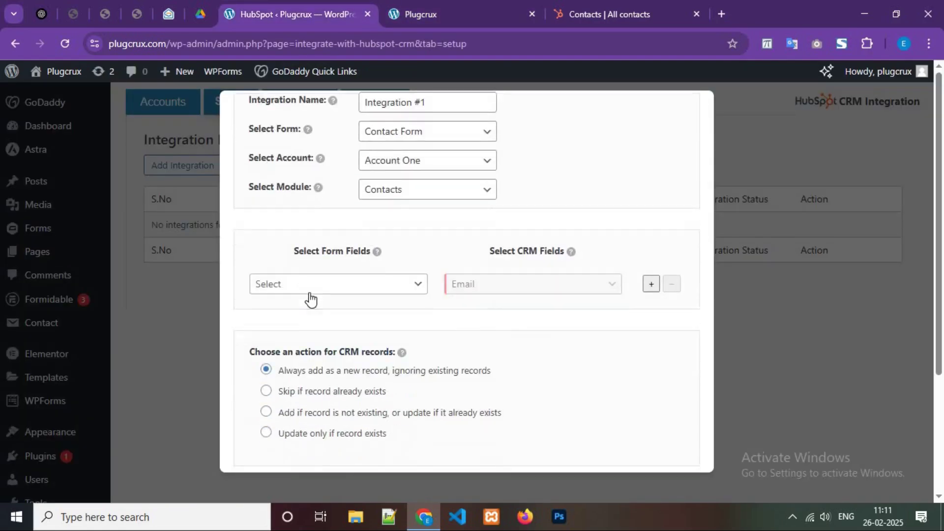
Step: Map your-email to Email and your-name to First Name in the first two mapping rows
left_click(310, 285)
left_click(360, 42)
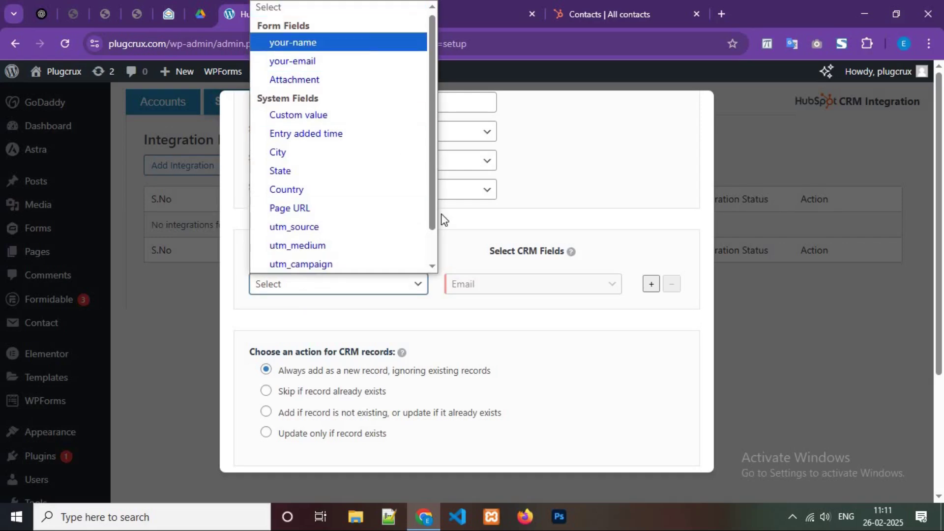
left_click(361, 287)
left_click(346, 43)
left_click(651, 284)
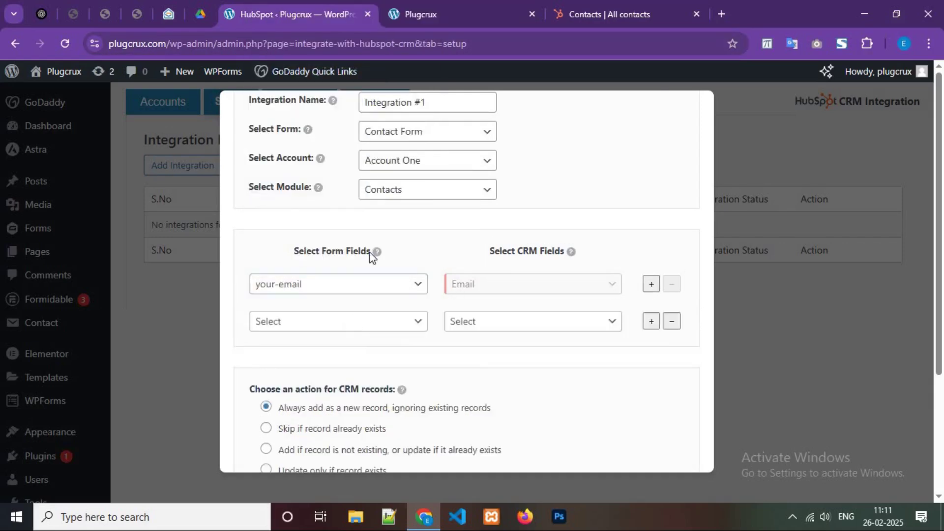
left_click(351, 322)
left_click(315, 66)
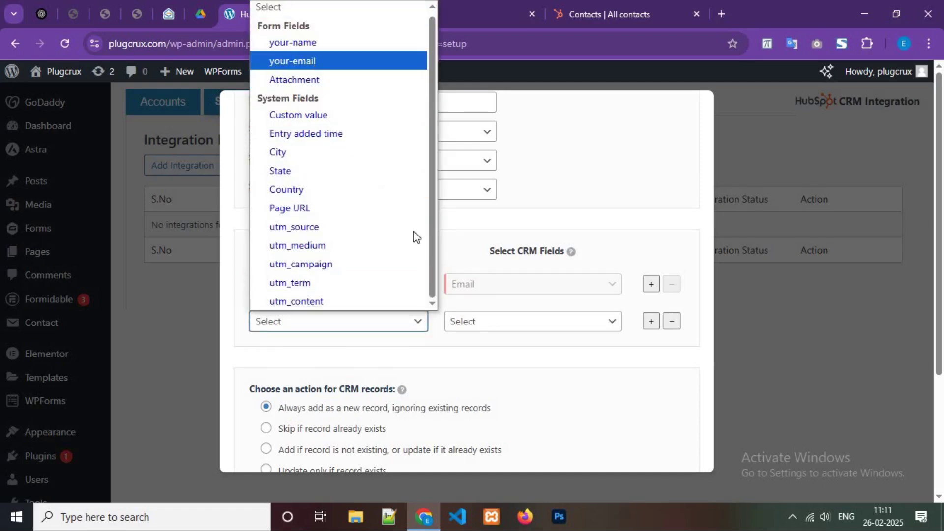
left_click(354, 318)
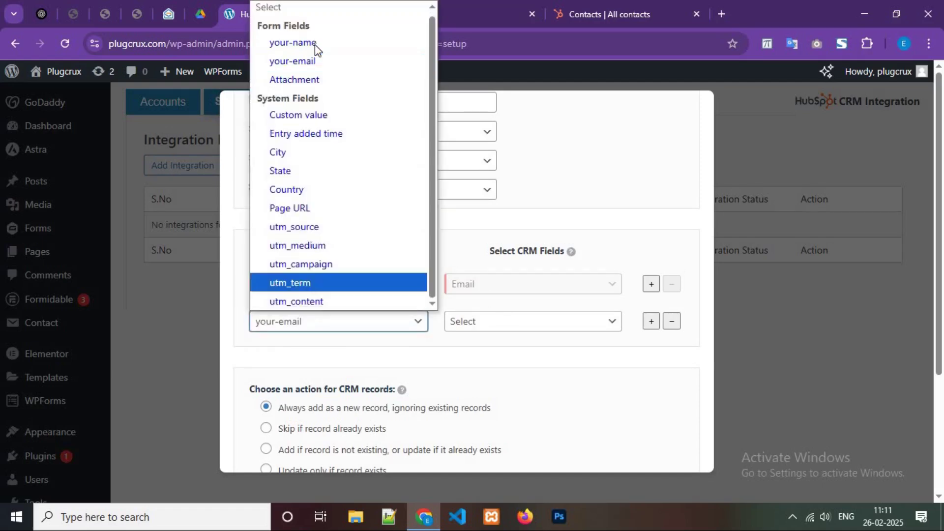
left_click(314, 43)
left_click(492, 316)
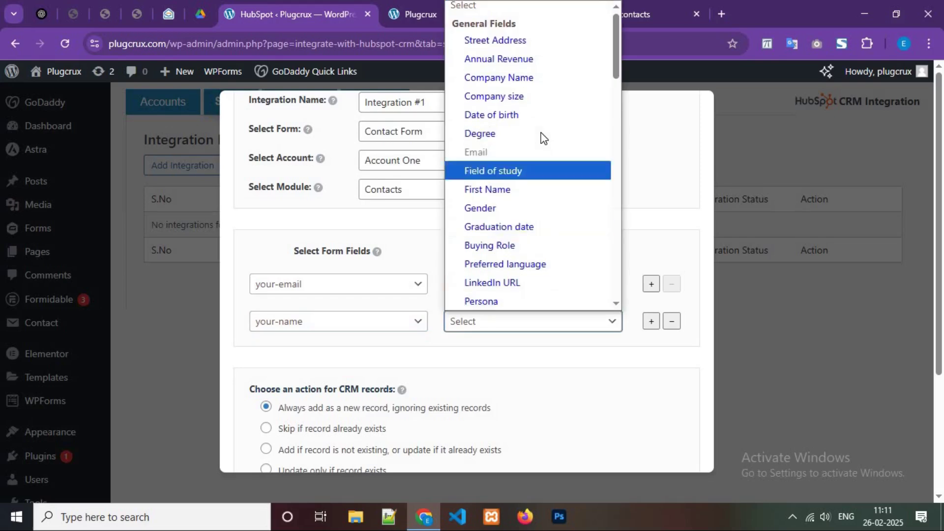
key("Down")
key("Down")
key("Return")
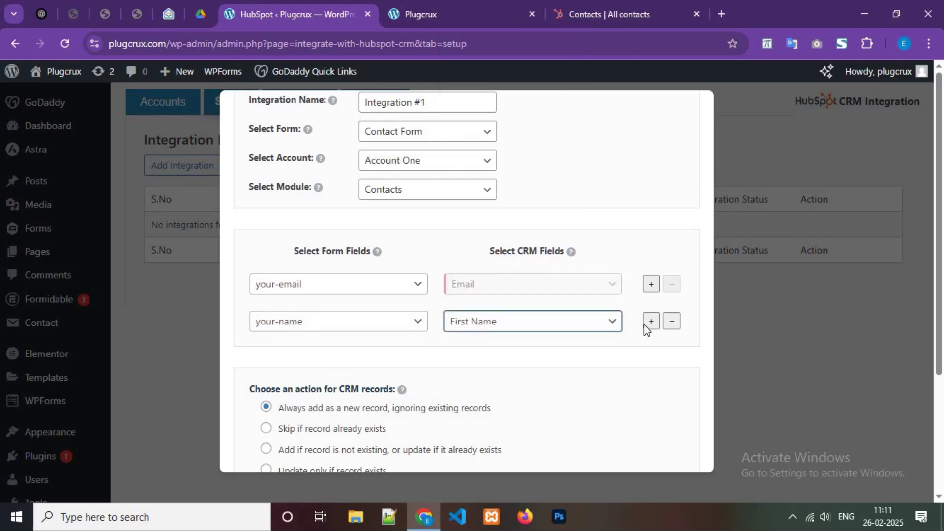
Step: Add a third mapping row linking the form's Attachment to the HubSpot Attachment field
left_click(339, 359)
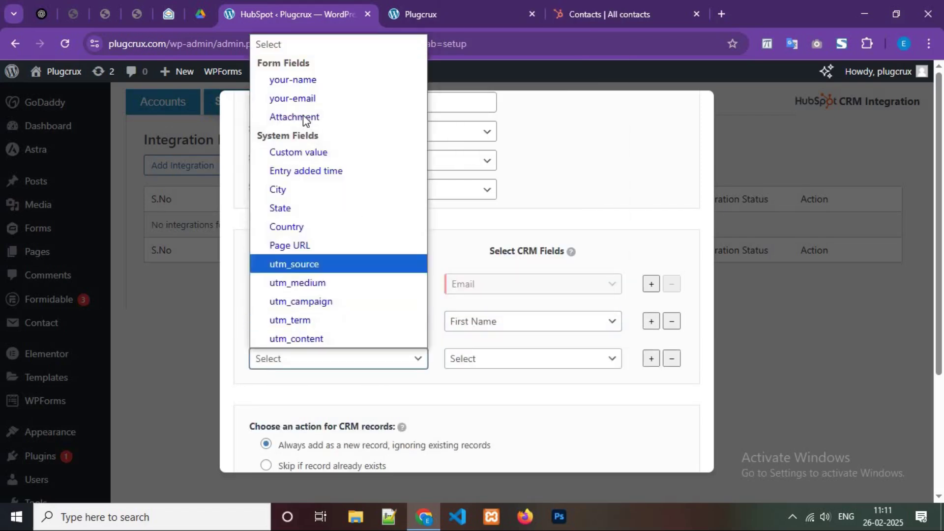
left_click(325, 118)
left_click(493, 359)
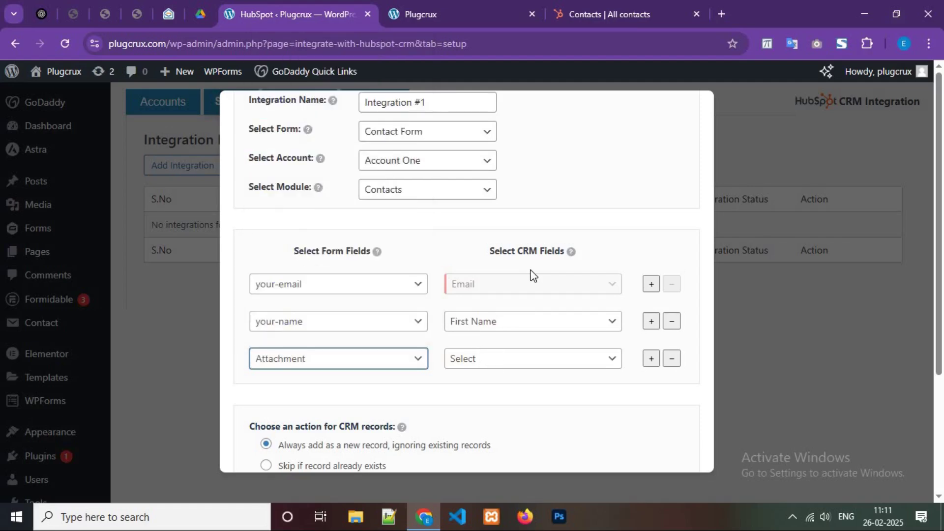
scroll(533, 285, "down", 15)
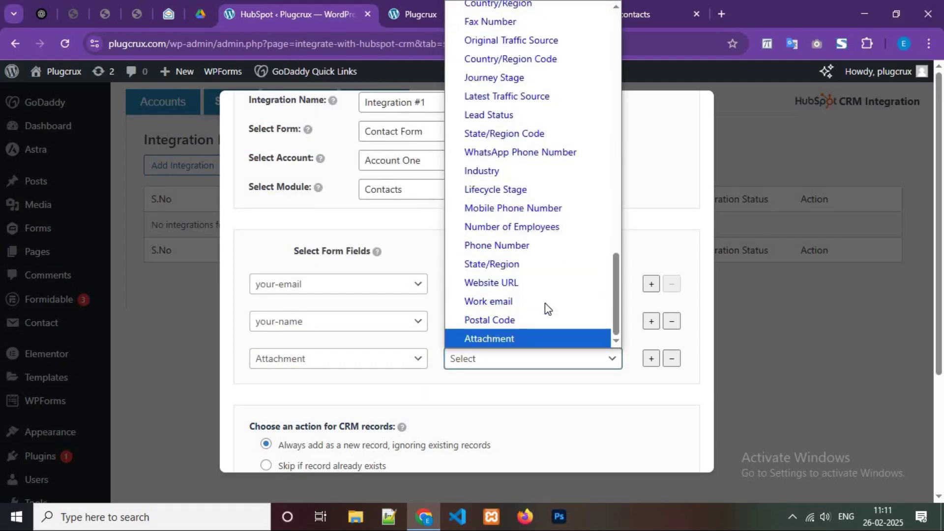
scroll(509, 277, "up", 5)
scroll(506, 266, "up", 5)
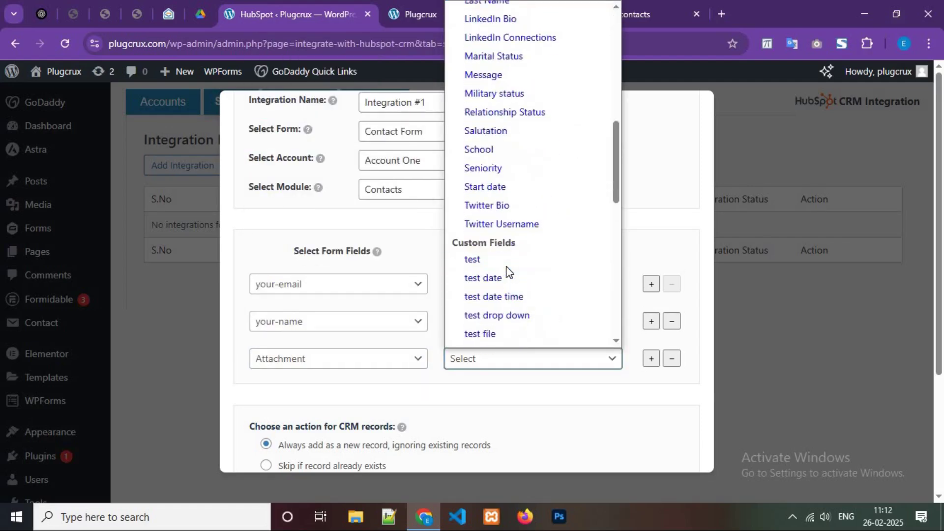
scroll(506, 271, "down", 8)
left_click(482, 339)
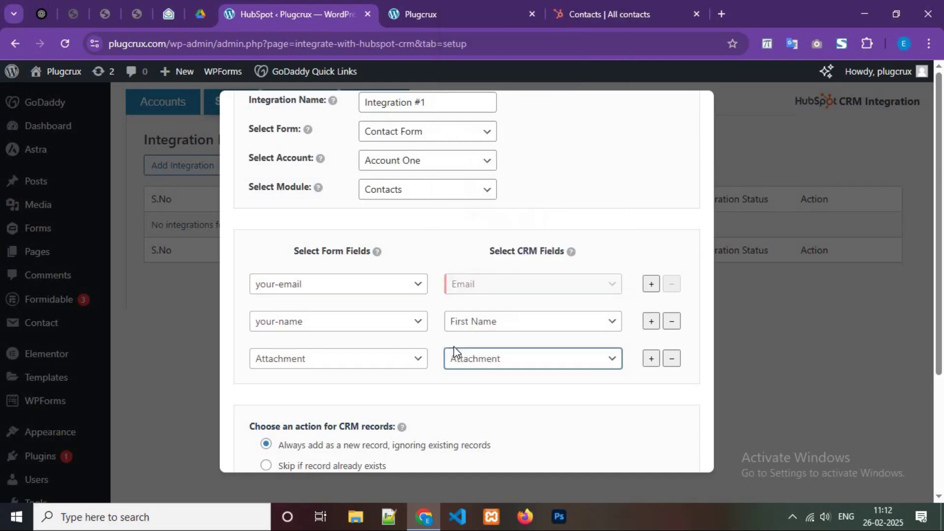
scroll(453, 352, "down", 2)
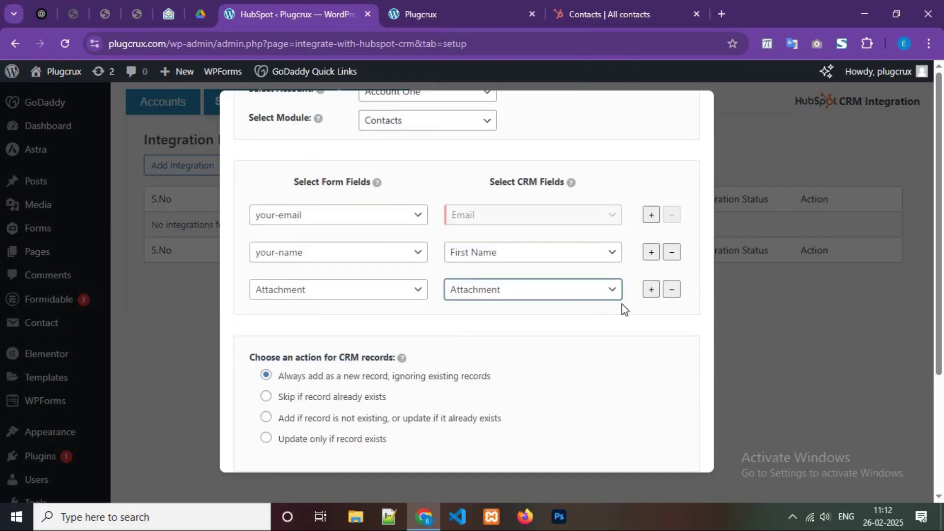
Step: Try a fourth Custom value mapping row, then remove it
left_click(651, 289)
left_click(339, 326)
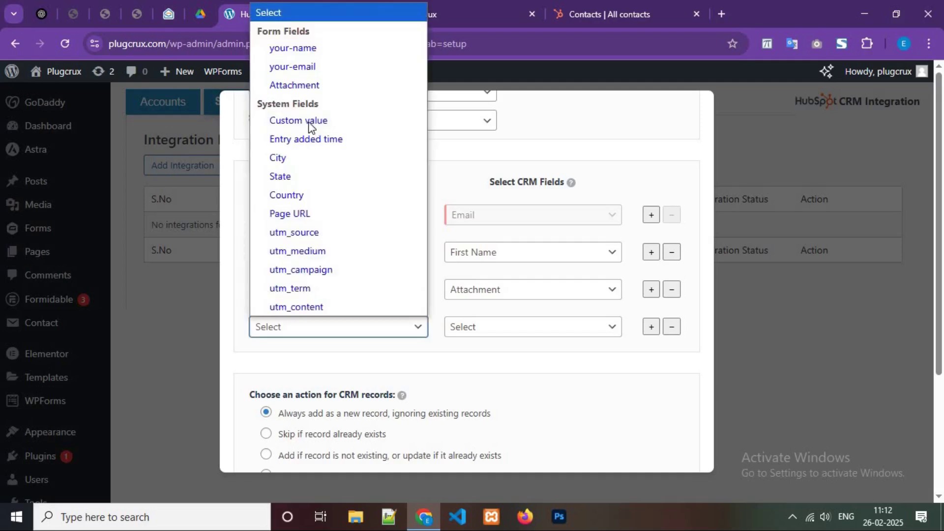
left_click(327, 121)
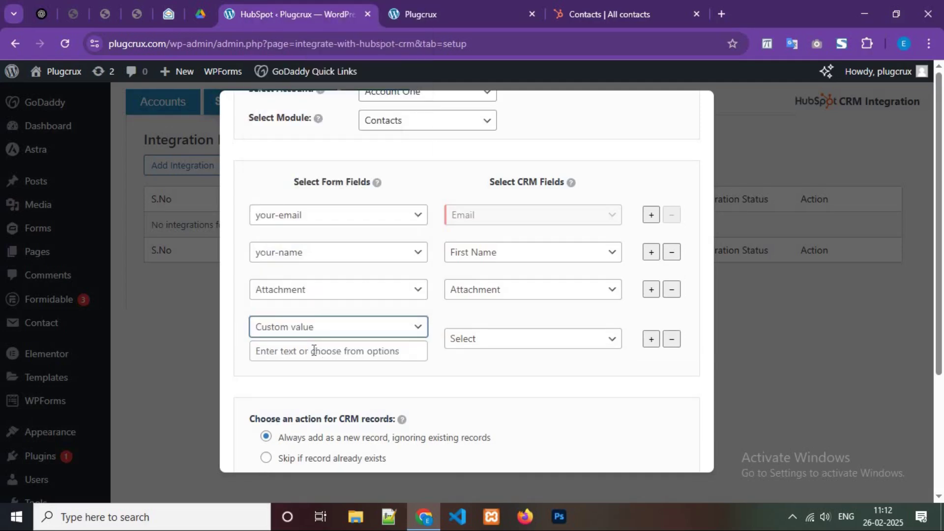
left_click(313, 351)
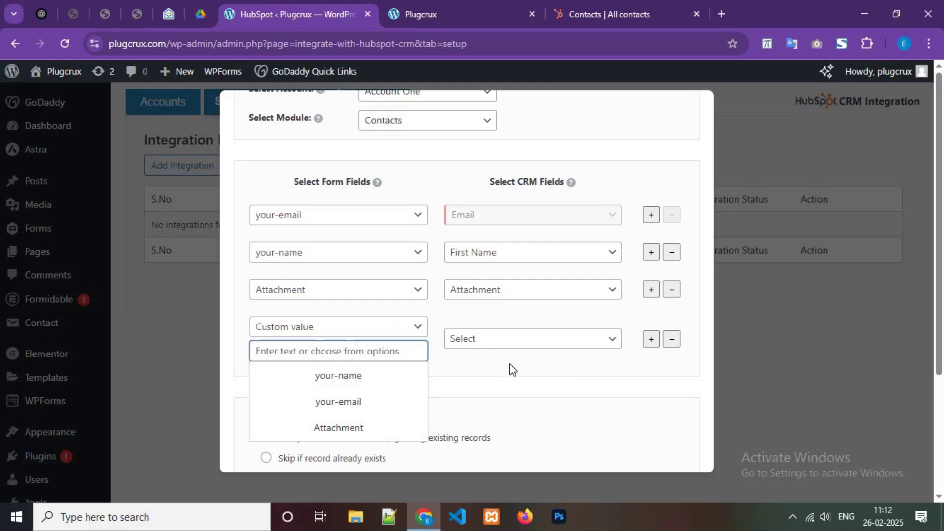
left_click(496, 344)
left_click(496, 345)
left_click(361, 333)
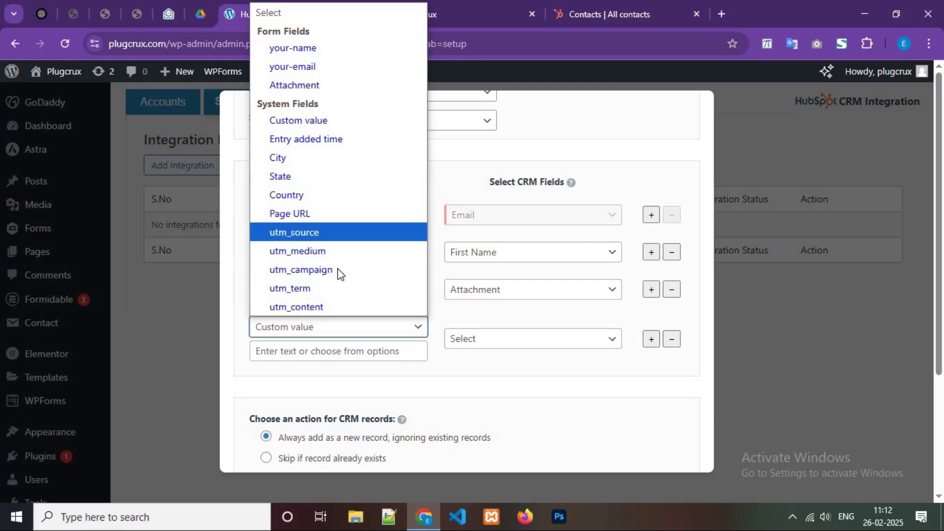
left_click(670, 338)
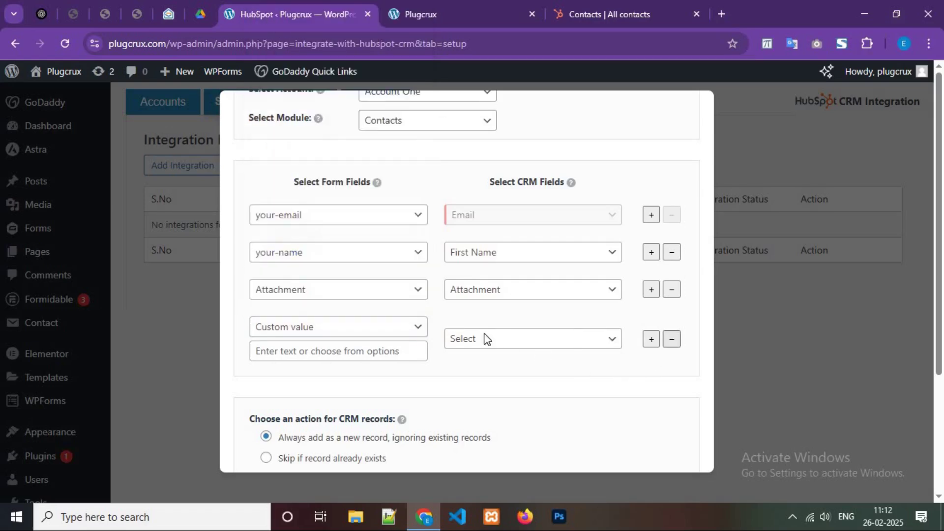
scroll(354, 311, "down", 2)
Step: Skip existing records and add the note 'Test Note' to each new contact
left_click(350, 332)
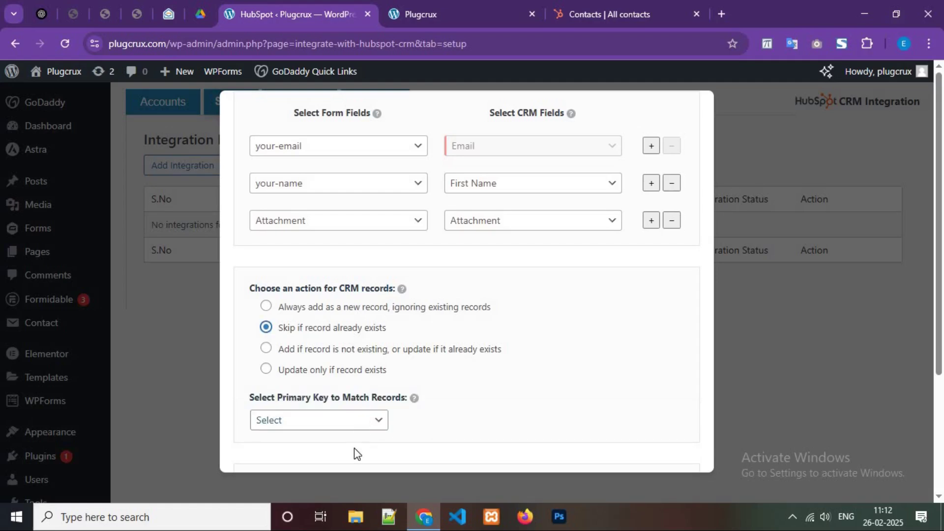
left_click(353, 422)
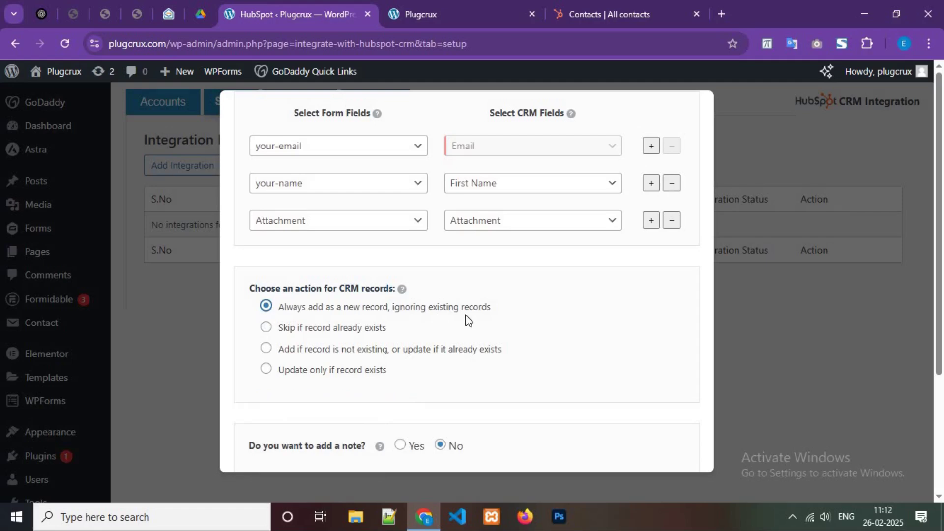
scroll(403, 331, "down", 2)
left_click(400, 327)
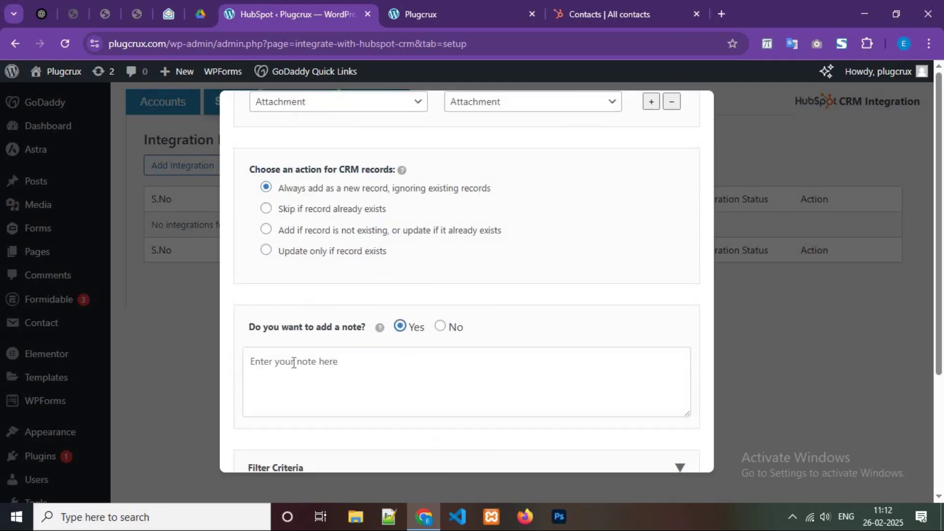
scroll(281, 294, "down", 1)
left_click(287, 285)
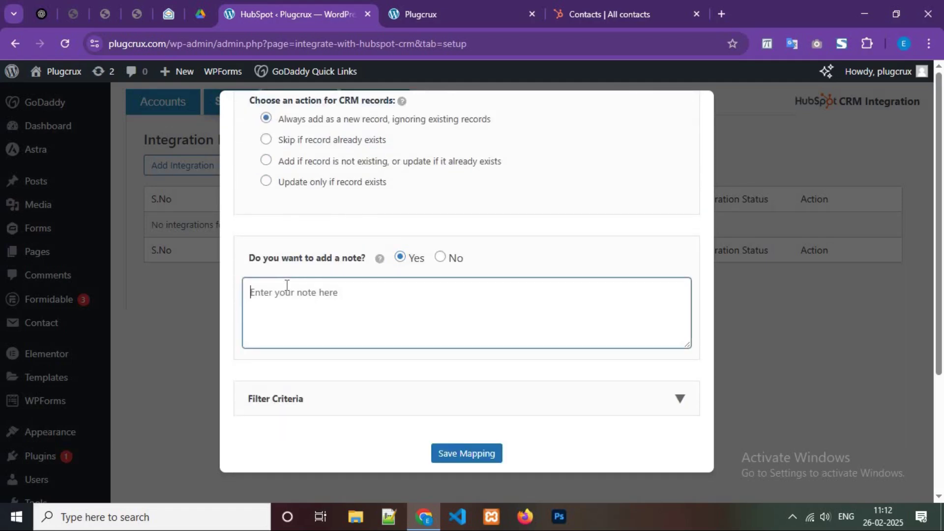
type("Test Note")
scroll(531, 404, "down", 1)
left_click(535, 401)
scroll(306, 381, "down", 2)
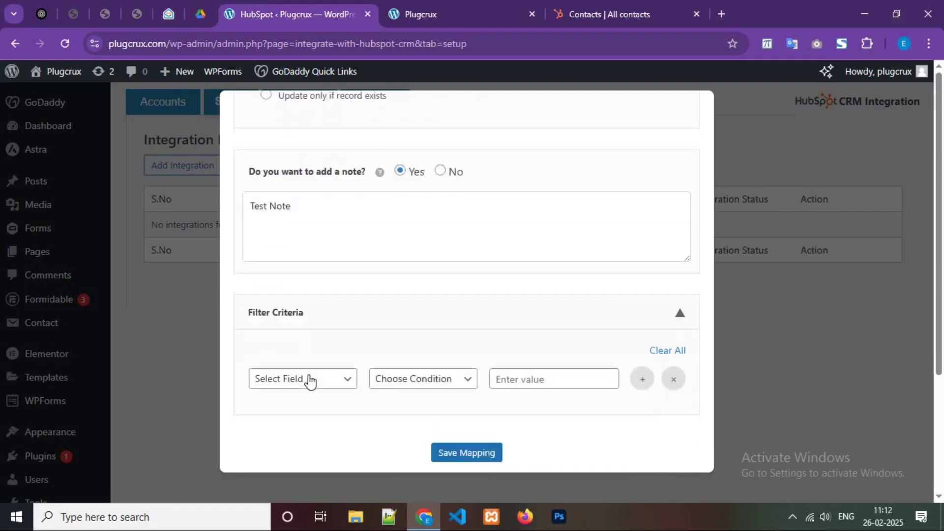
Step: Try a your-name filter criterion without a condition, collapse it, and save the mapping
left_click(309, 377)
left_click(320, 420)
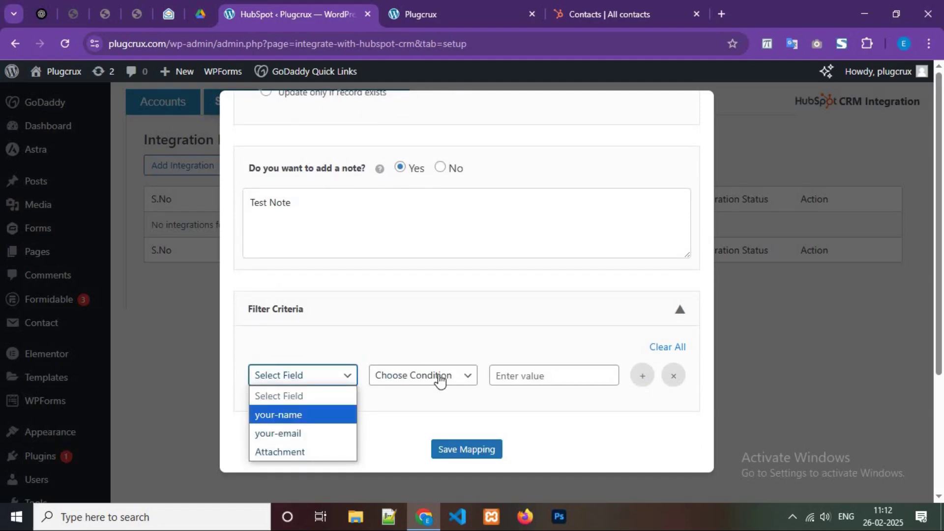
left_click(436, 377)
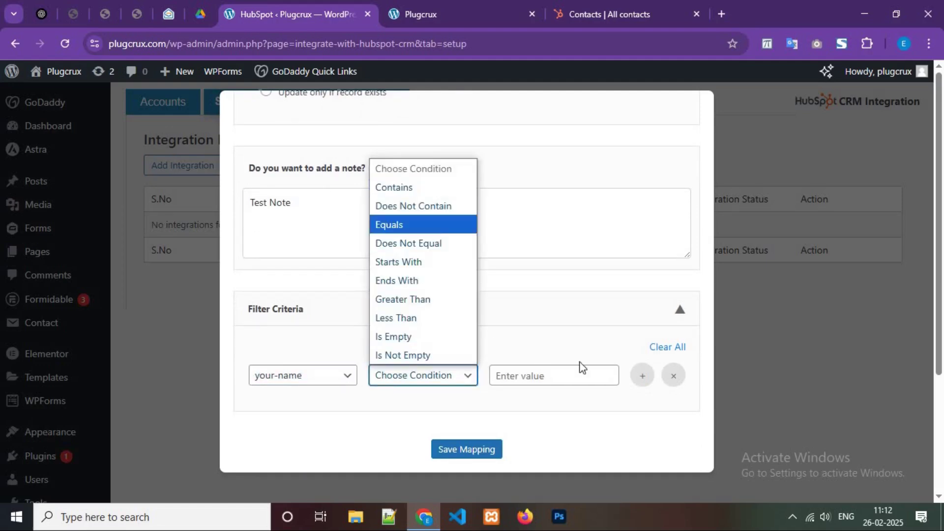
left_click(582, 322)
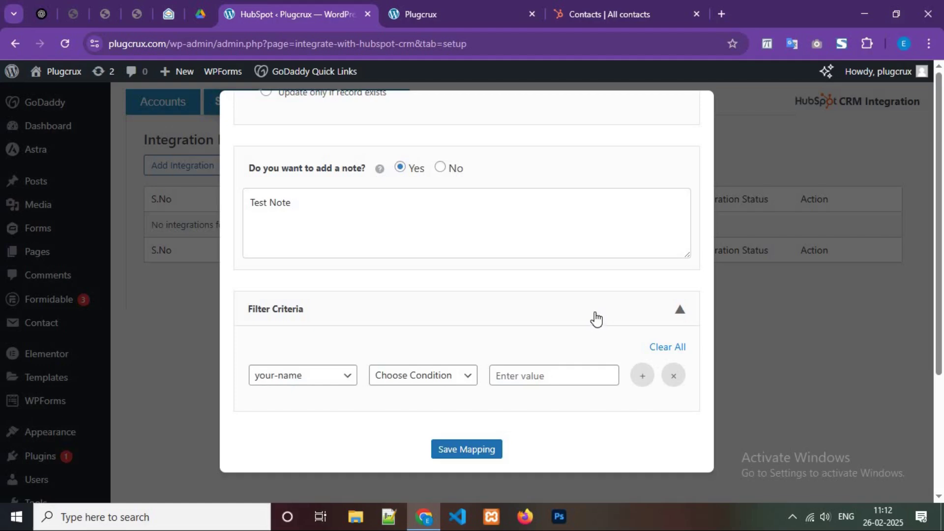
left_click(560, 311)
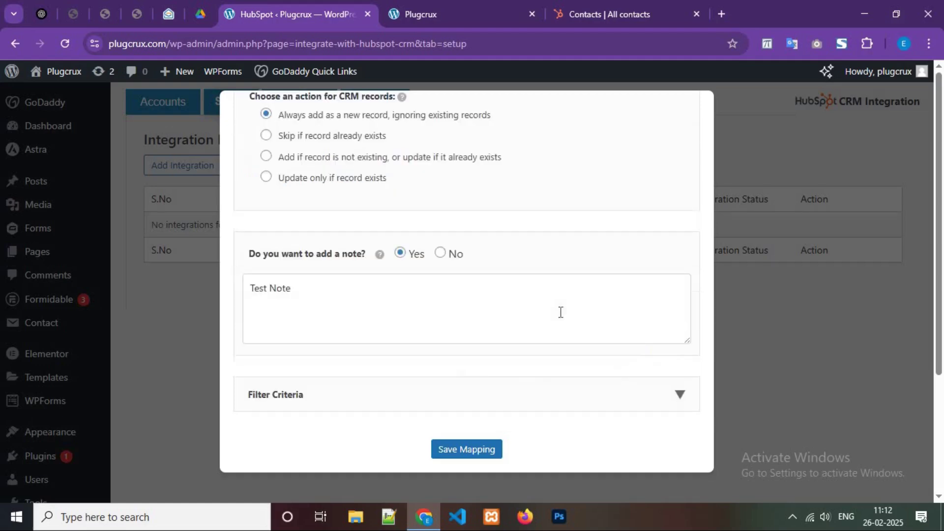
left_click(480, 458)
Step: Dismiss the missing-required-fields alert, toggle Filter Criteria, and save the mapping again as Integration #1
left_click(596, 147)
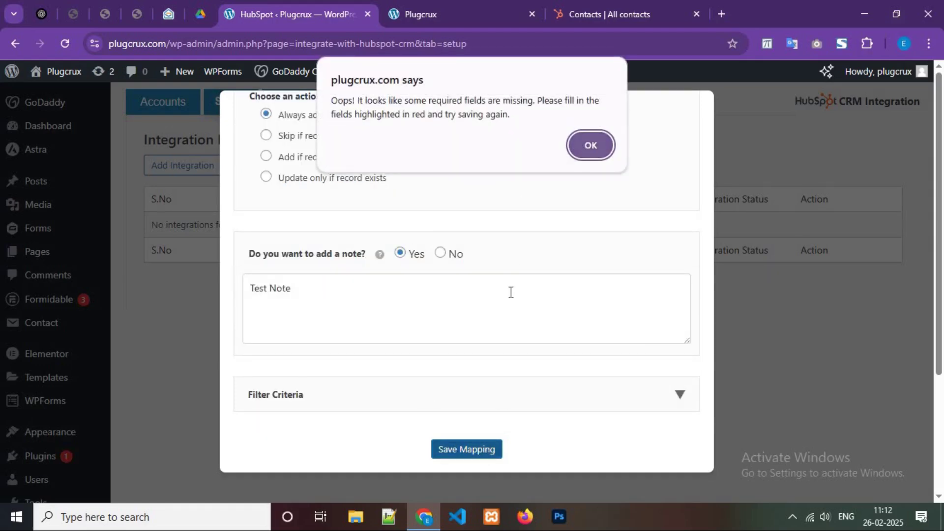
scroll(510, 295, "up", 6)
scroll(537, 385, "down", 7)
left_click(472, 391)
scroll(517, 364, "down", 2)
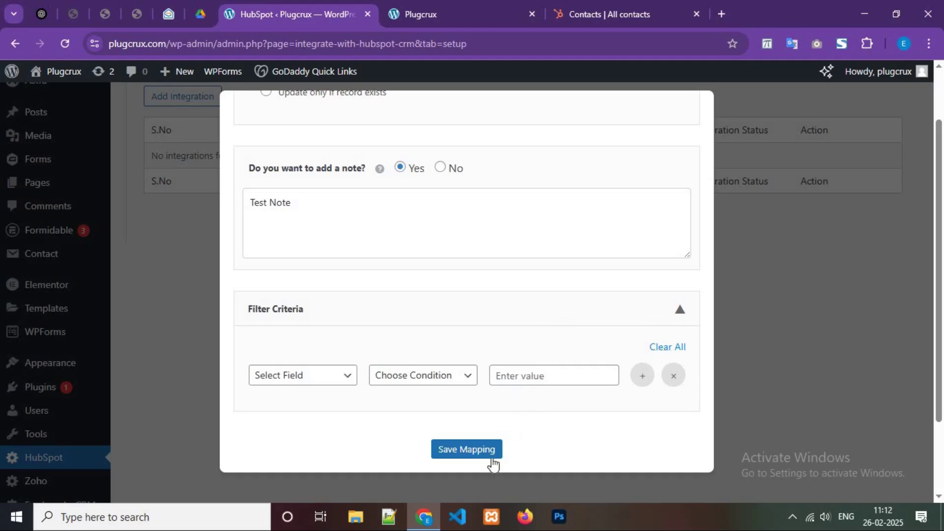
left_click(471, 453)
left_click(476, 452)
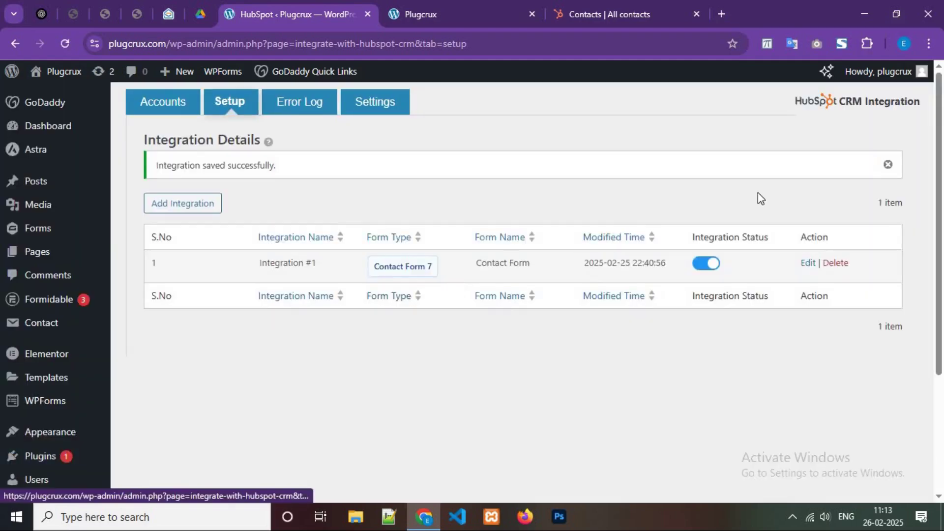
Step: Dismiss the 'Integration saved successfully' notice and view the empty Error Log
left_click(886, 167)
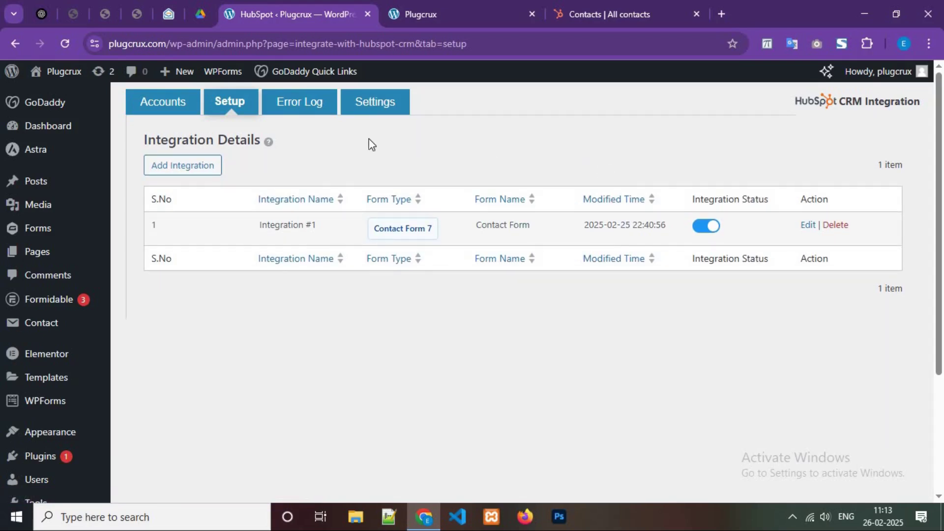
left_click(287, 103)
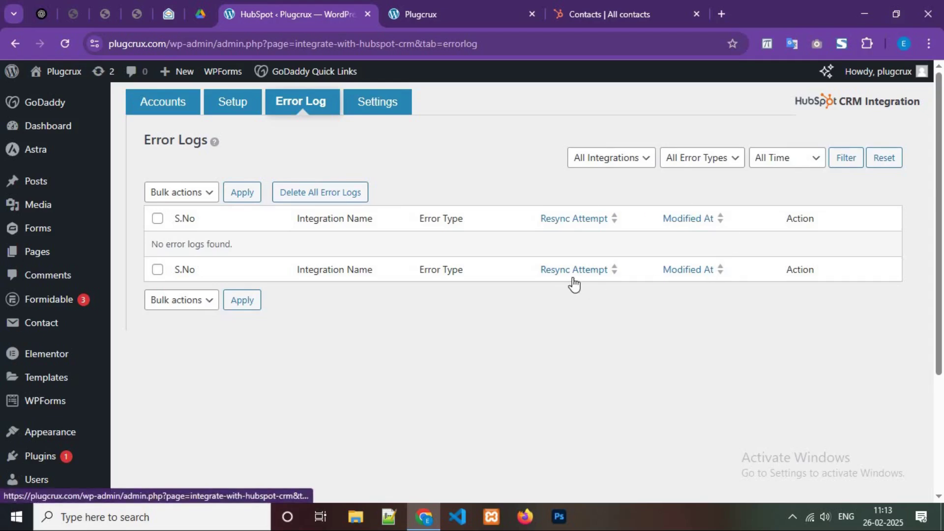
Step: Reload HubSpot's All contacts list, confirm it shows 0 records, and return to the site's contact form
left_click(639, 7)
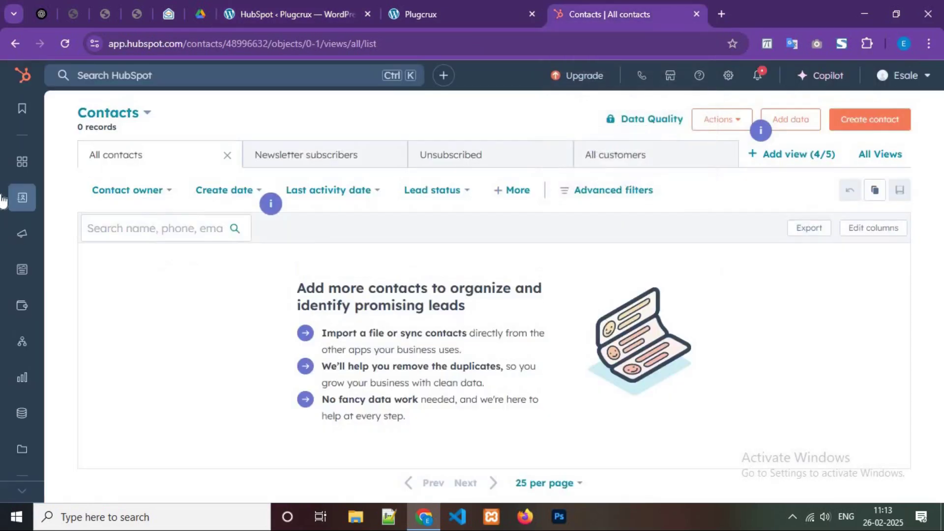
mouse_move(22, 197)
left_click(138, 198)
left_click(452, 6)
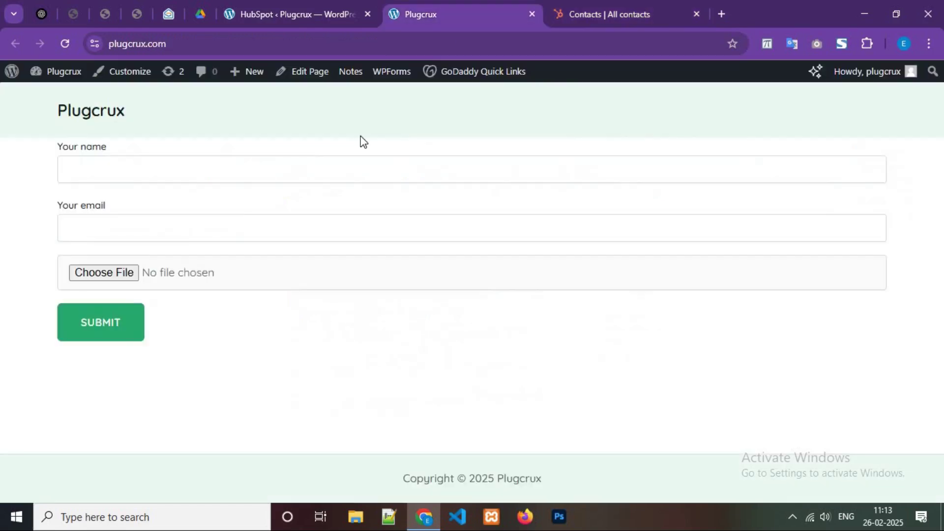
Step: Fill the contact form with the name 'Test' and a test e-mail address
left_click(167, 170)
type("Test")
key("Tab")
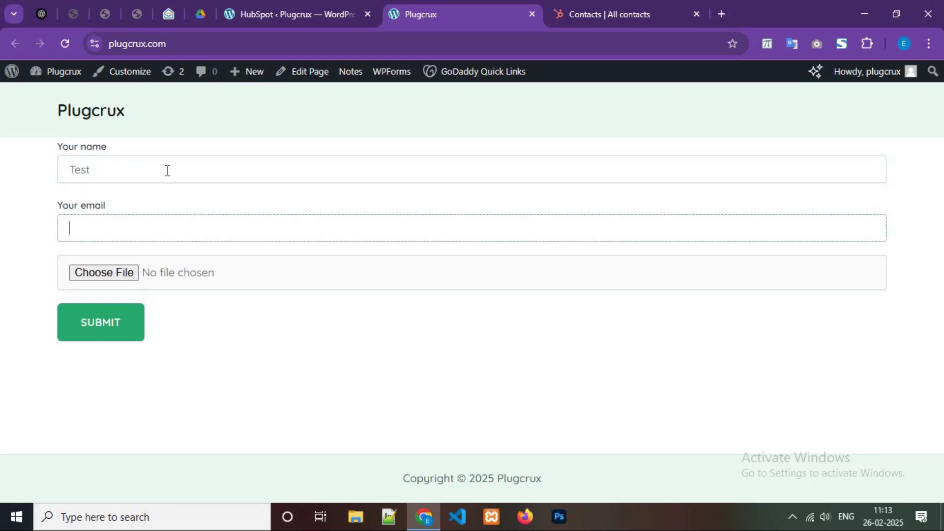
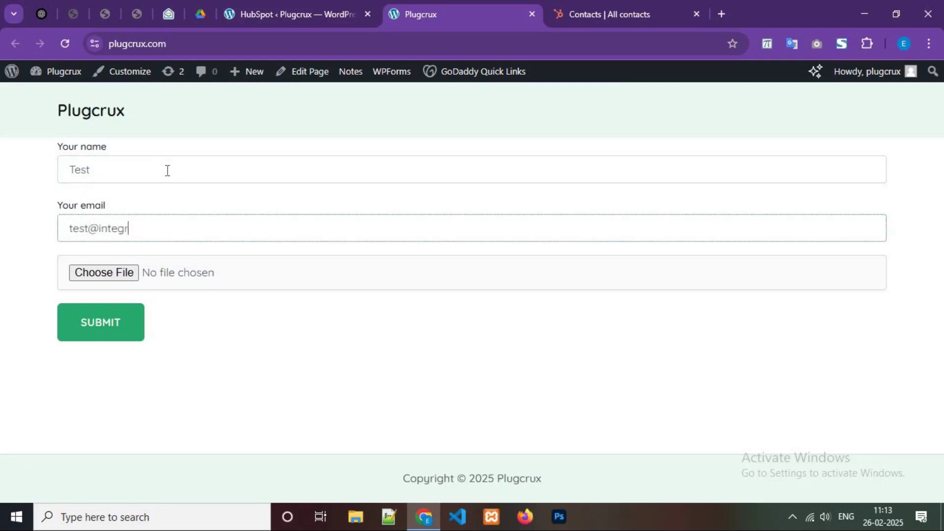
Step: Attach hubspot-logo.png to the form and submit it
left_click(132, 273)
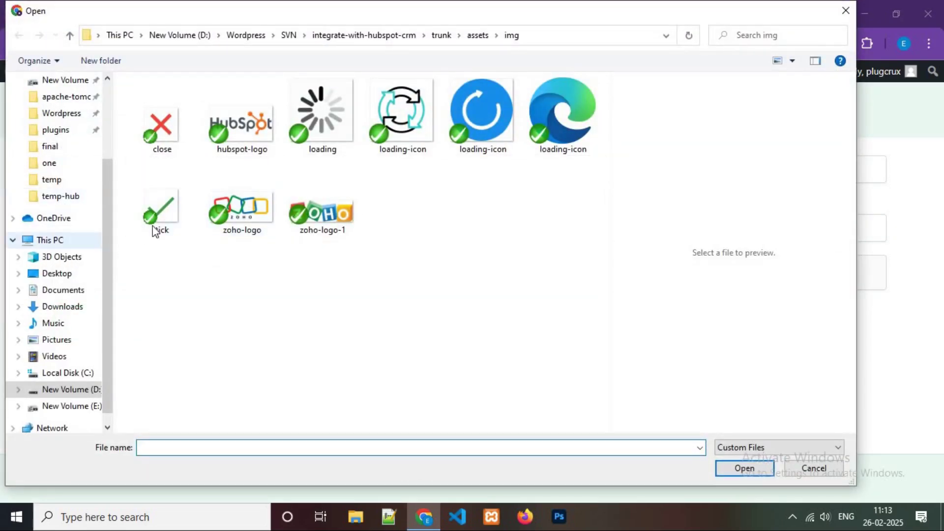
left_click(253, 135)
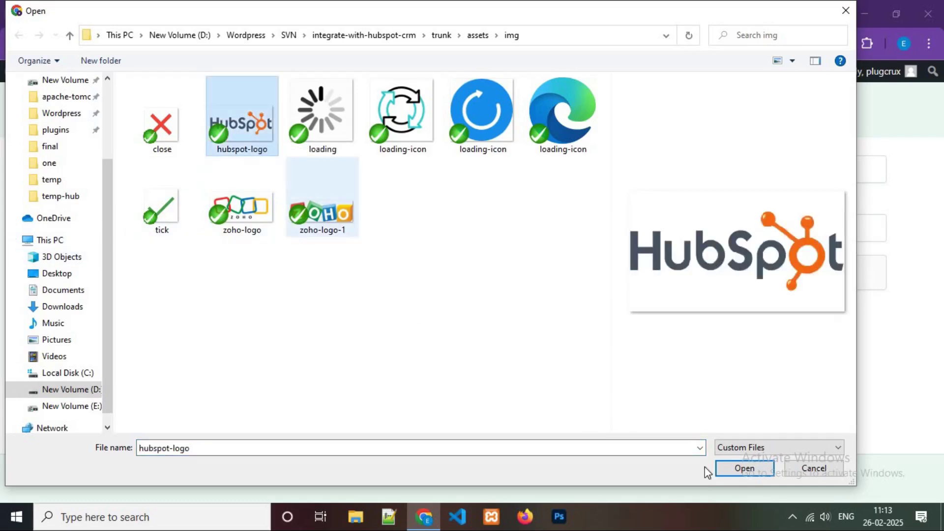
left_click(732, 468)
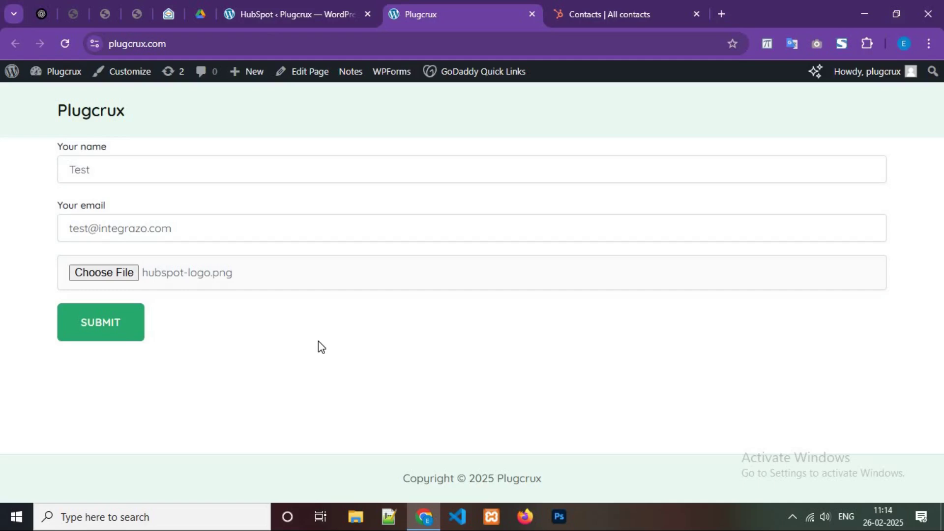
left_click(108, 333)
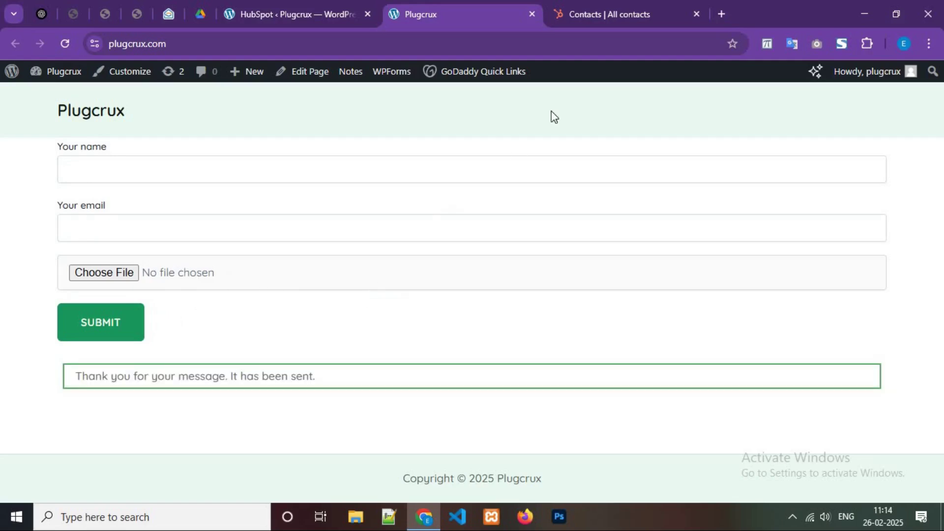
Step: Refresh HubSpot's contacts list and open the new Test contact record
left_click(611, 8)
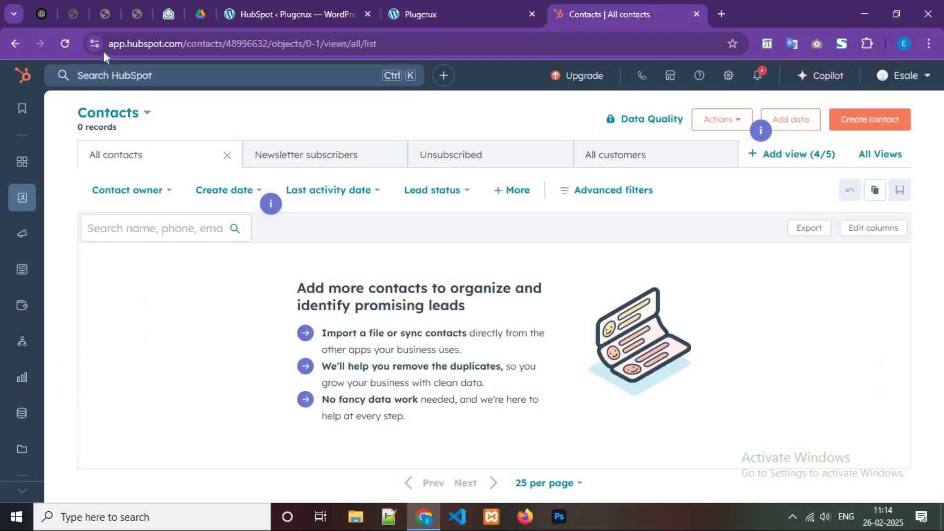
left_click(74, 43)
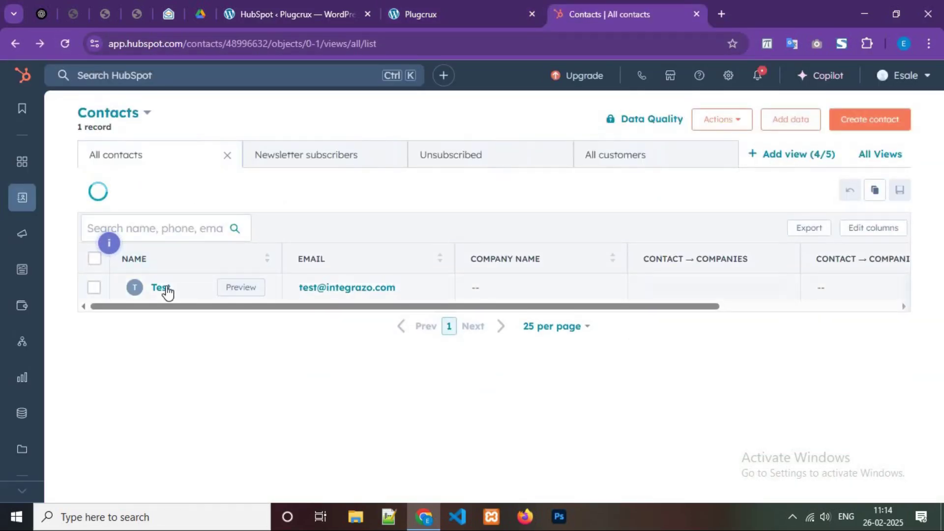
left_click(166, 290)
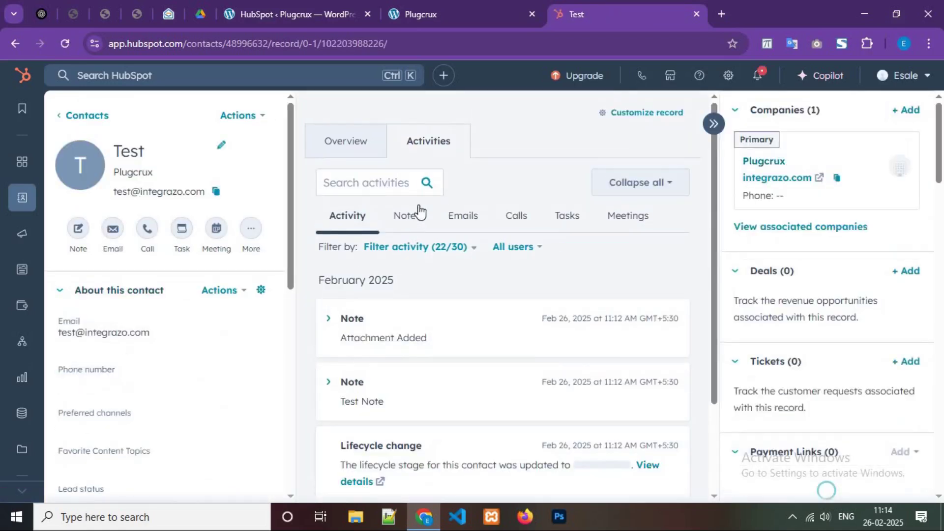
Step: Show the contact's notes and preview the hubspot-logo.png attachment in the Attachment Added note
left_click(420, 215)
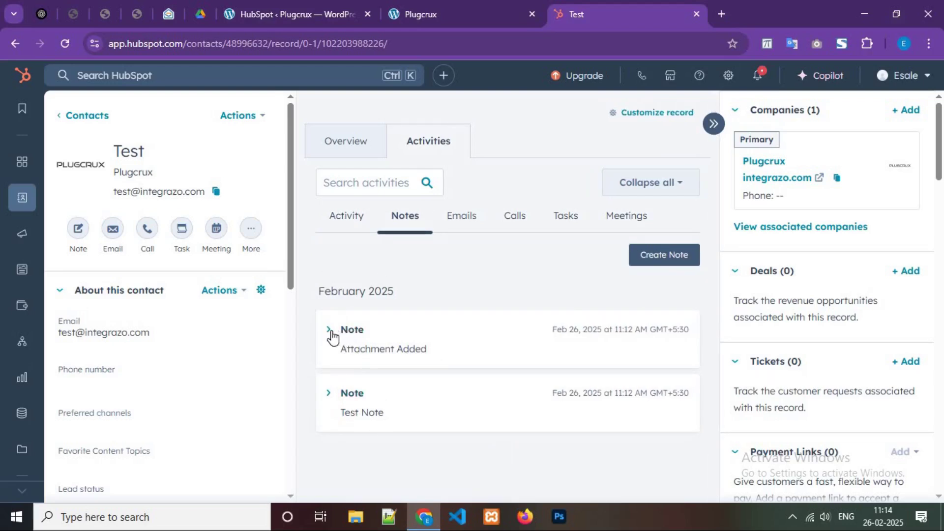
left_click(416, 364)
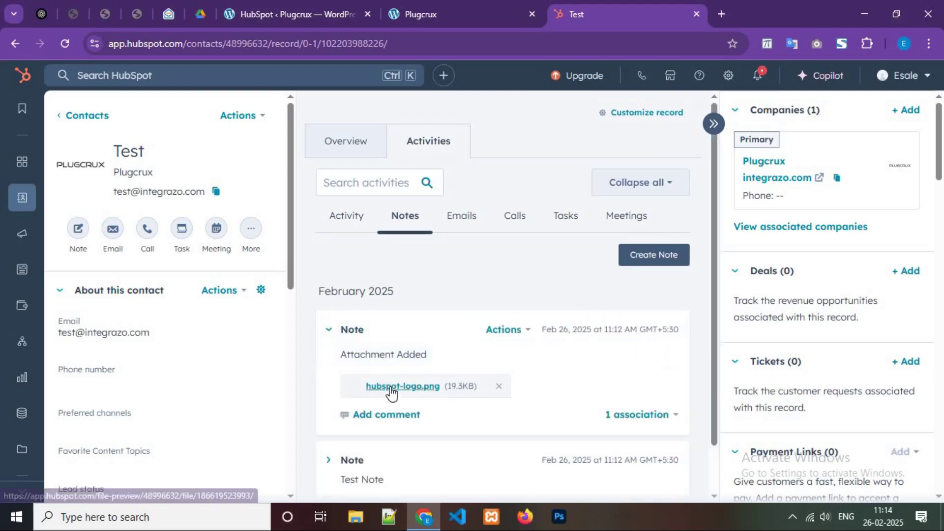
left_click(392, 389)
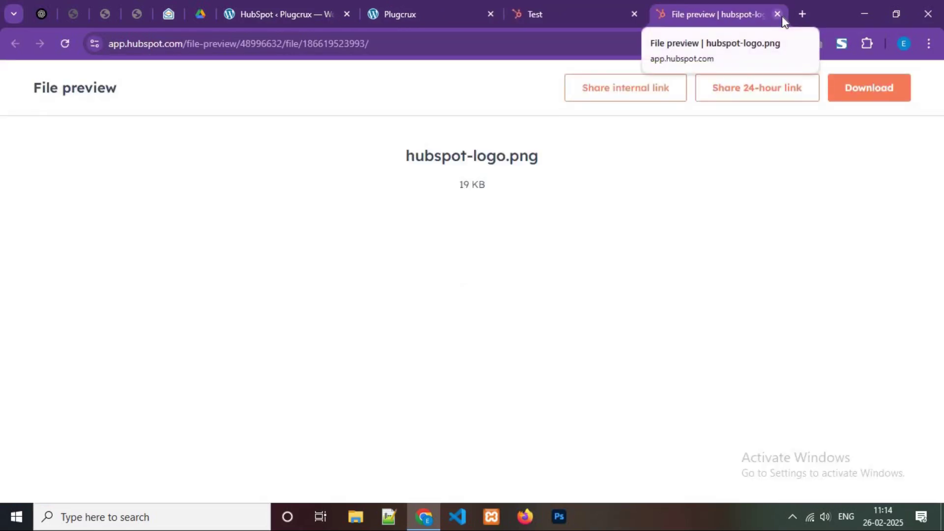
key("ctrl+w")
scroll(851, 367, "down", 6)
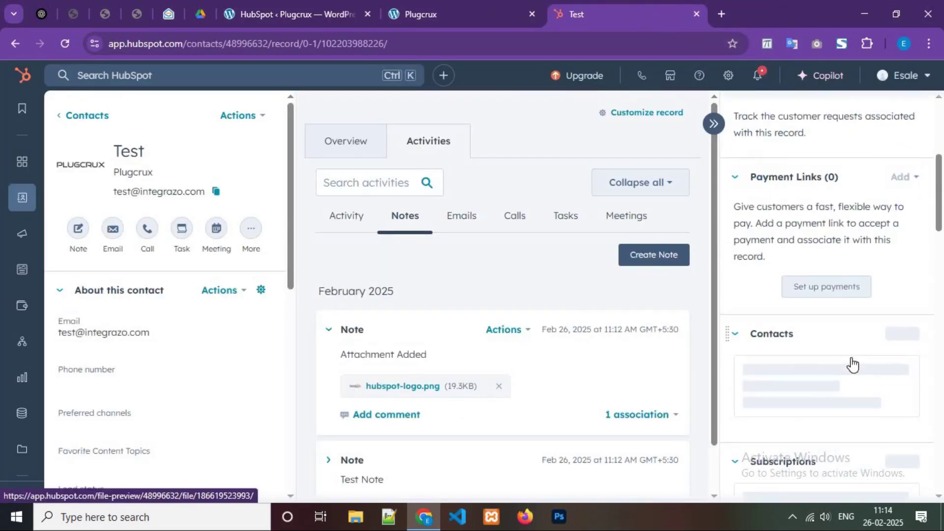
scroll(855, 364, "down", 10)
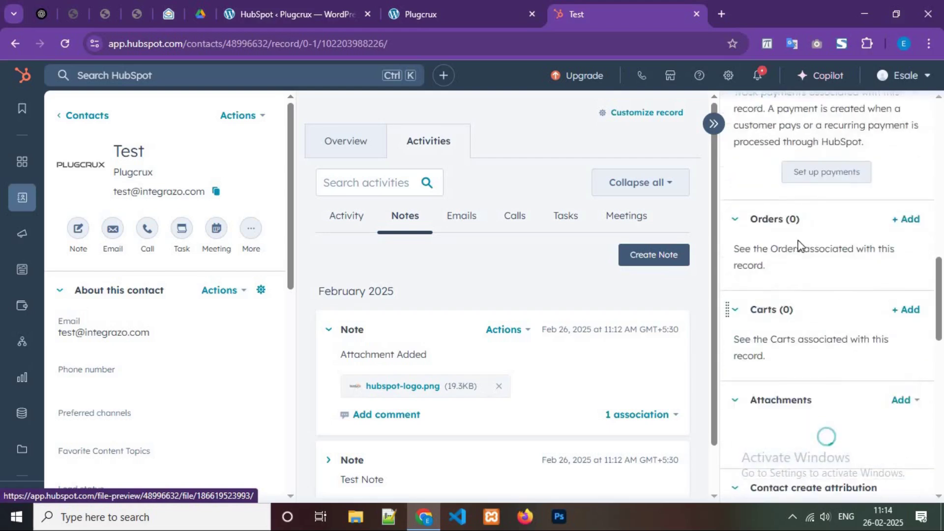
Step: In WordPress admin's integration list, toggle Integration #1 off and back on
left_click(438, 3)
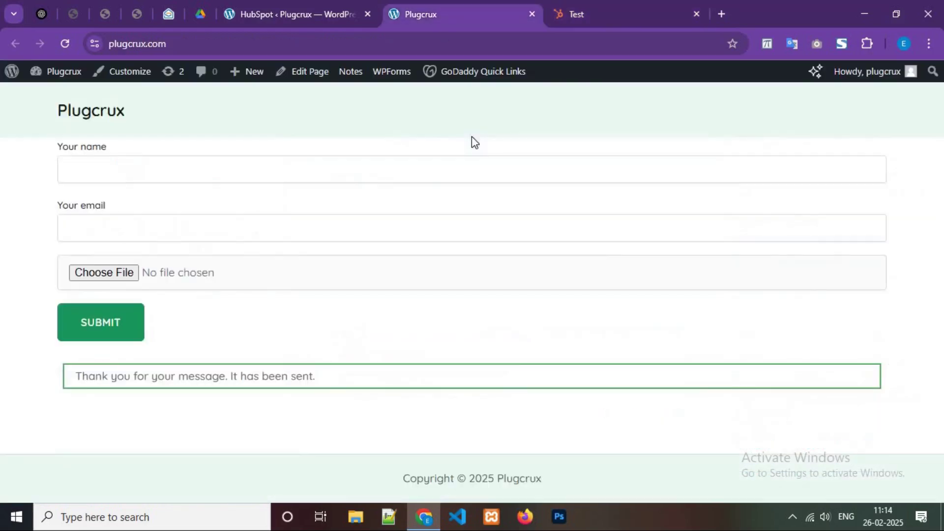
left_click(333, 5)
left_click(234, 108)
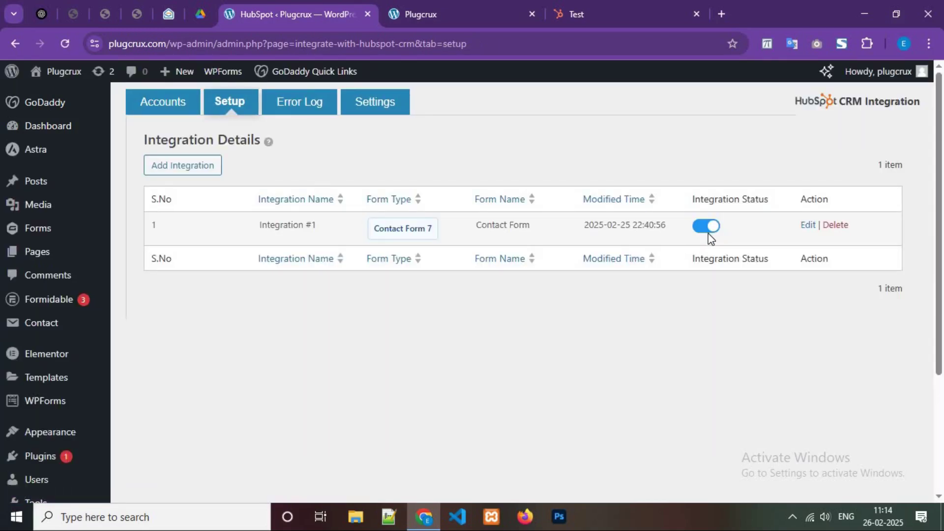
left_click(707, 231)
left_click(707, 231)
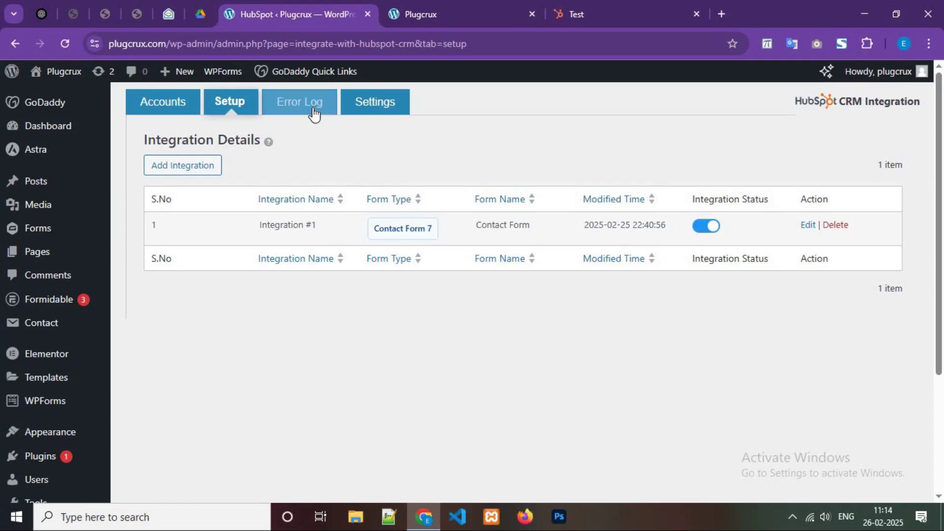